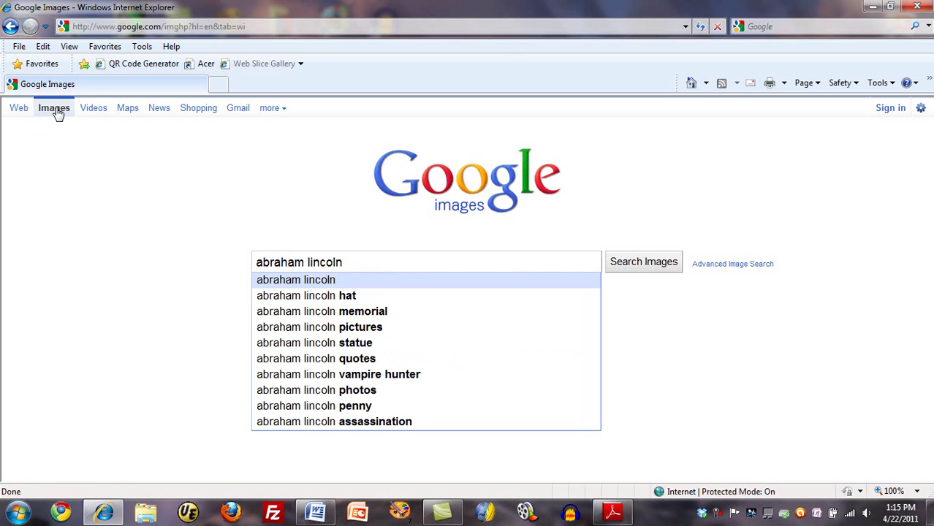
# Step: Search images for abraham lincoln and open the black-and-white portrait (200 × 254)
pyautogui.click(638, 269)
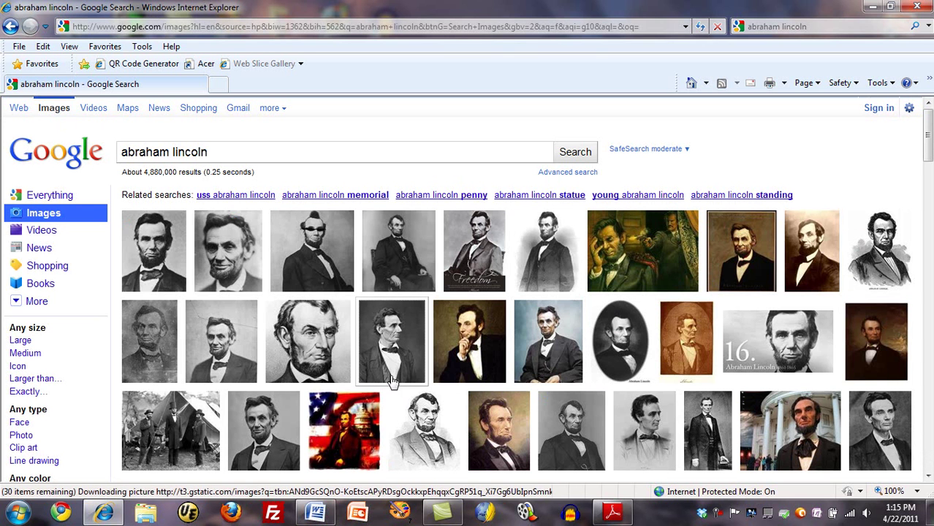
pyautogui.scroll(-3, 929, 164)
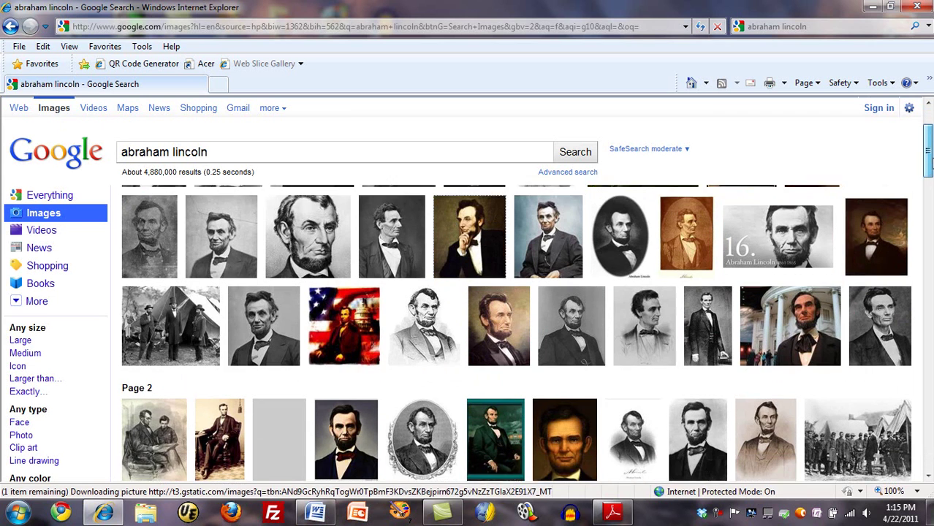
pyautogui.scroll(3, 928, 164)
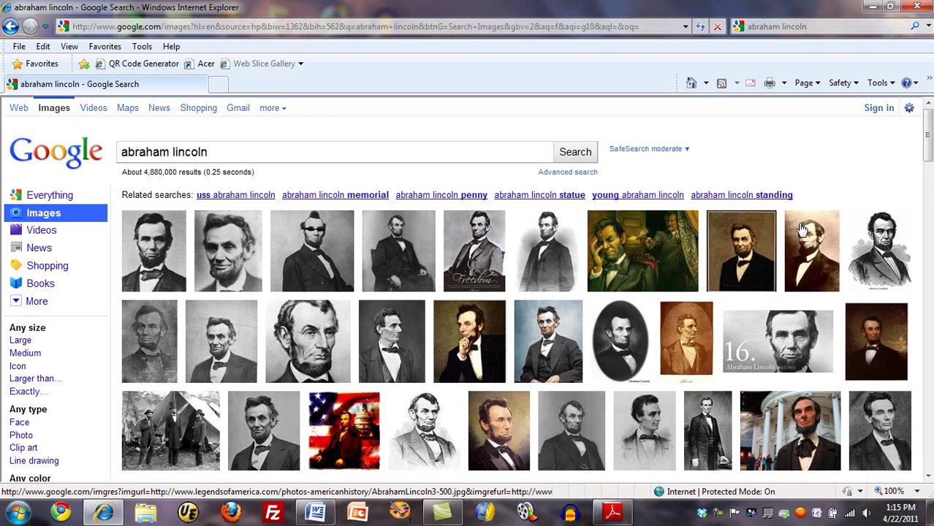
pyautogui.moveTo(802, 231)
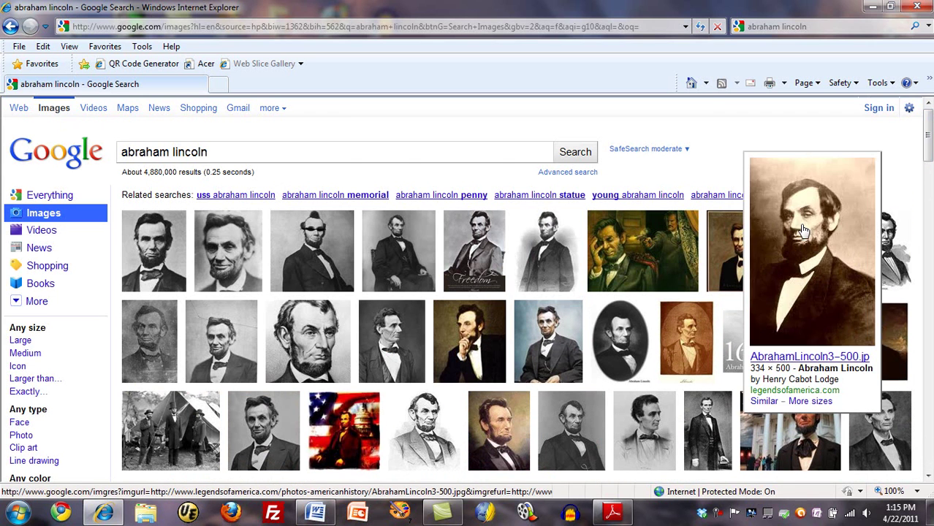
pyautogui.click(154, 238)
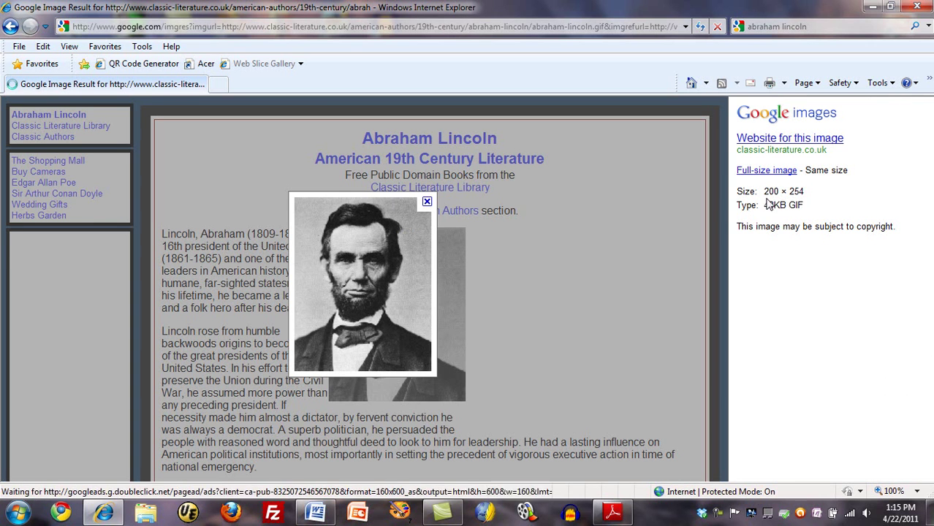
pyautogui.moveTo(820, 194); pyautogui.dragTo(761, 193)
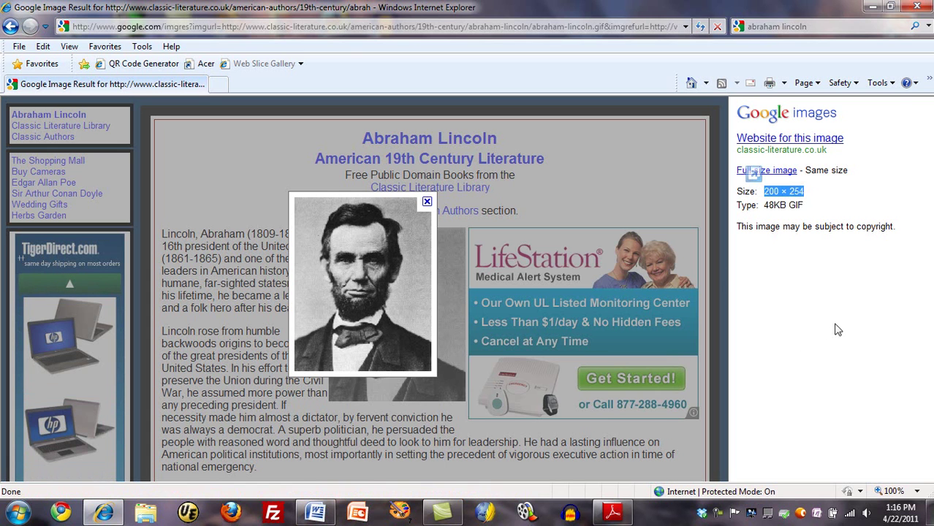
# Step: Save the portrait as abraham-lincoln.gif in a new lincoln folder under Pictures
pyautogui.rightClick(378, 252)
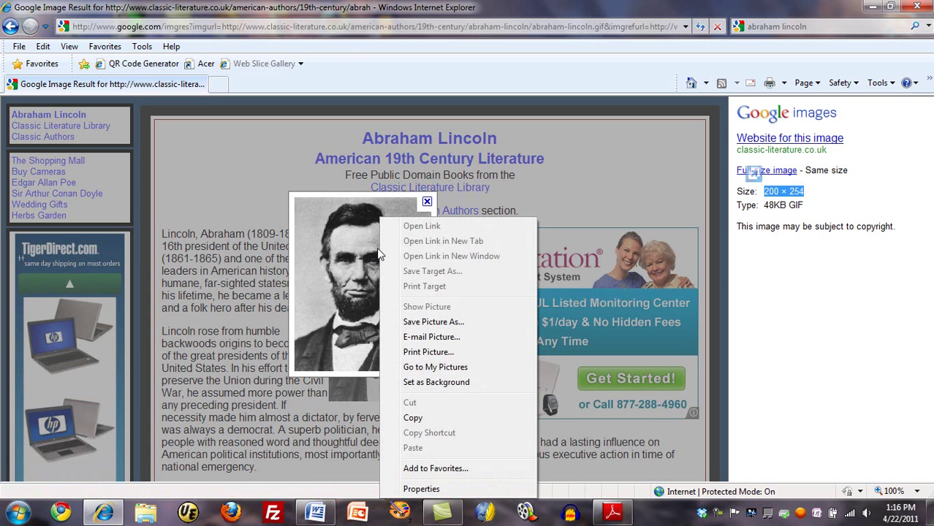
pyautogui.click(431, 321)
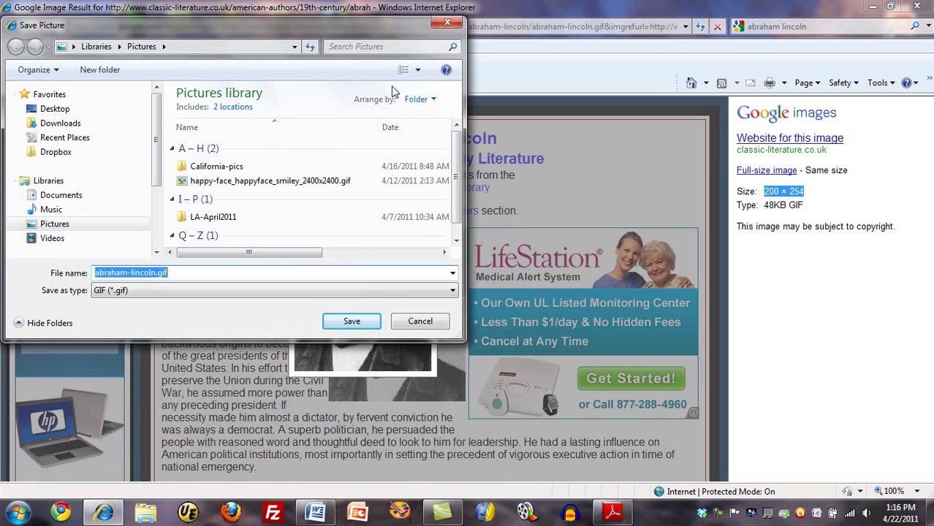
pyautogui.rightClick(341, 222)
pyautogui.moveTo(379, 385)
pyautogui.click(510, 200)
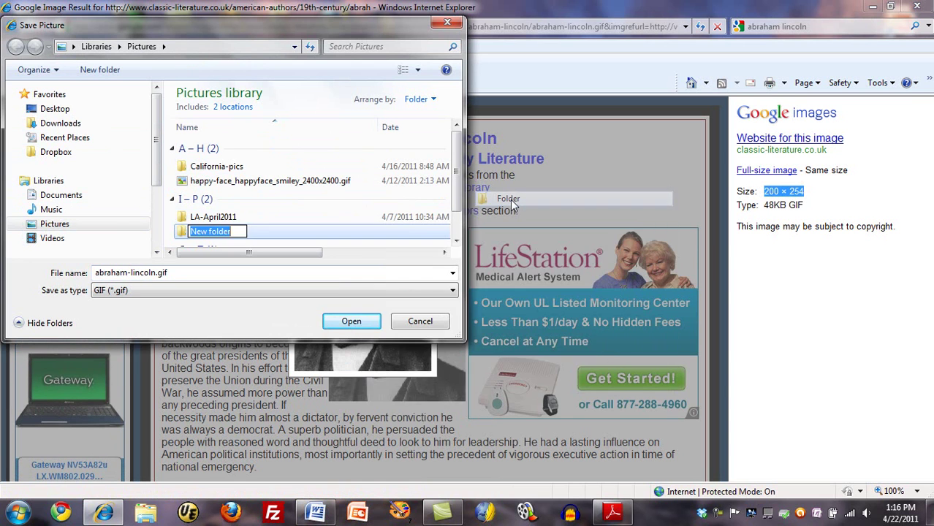
pyautogui.write('lincoln')
pyautogui.click(313, 216)
pyautogui.doubleClick(202, 232)
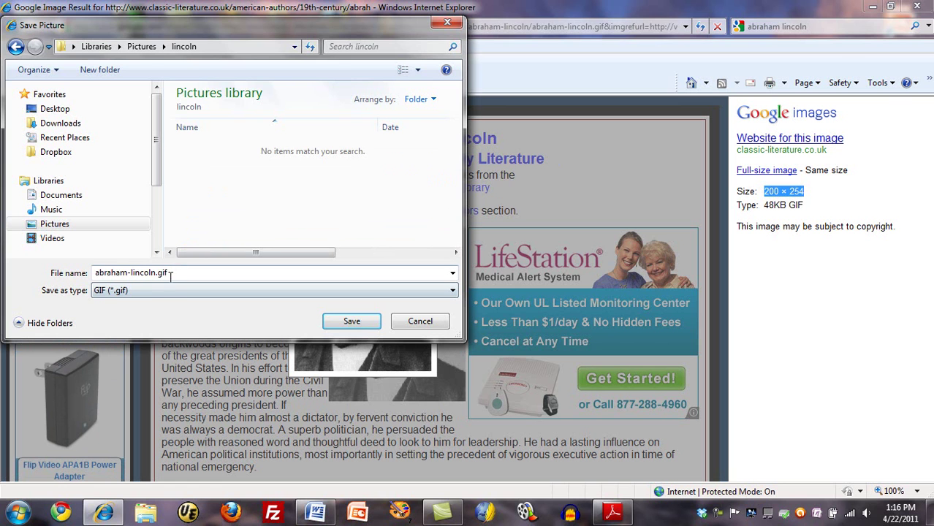
pyautogui.click(350, 321)
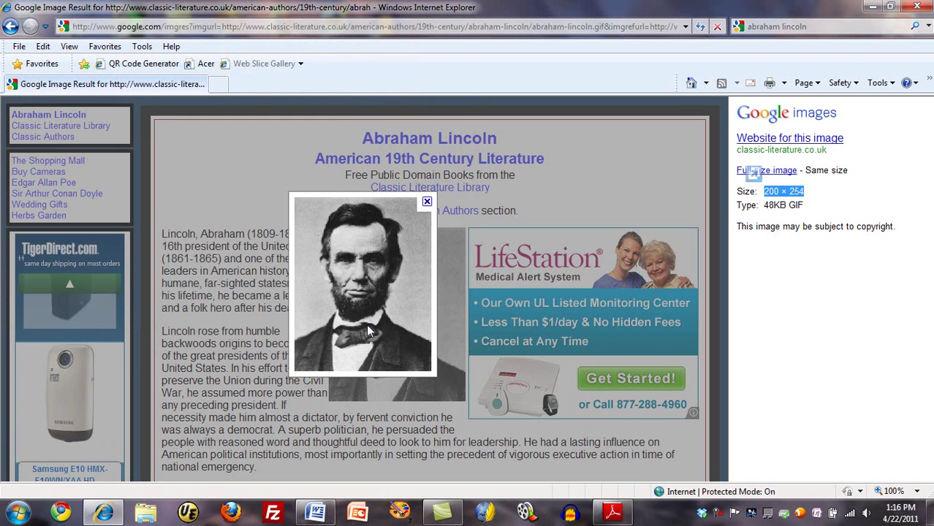
# Step: Save the colour seated Lincoln photo as abraham_lincoln_picture.jpg in the lincoln folder
pyautogui.click(10, 27)
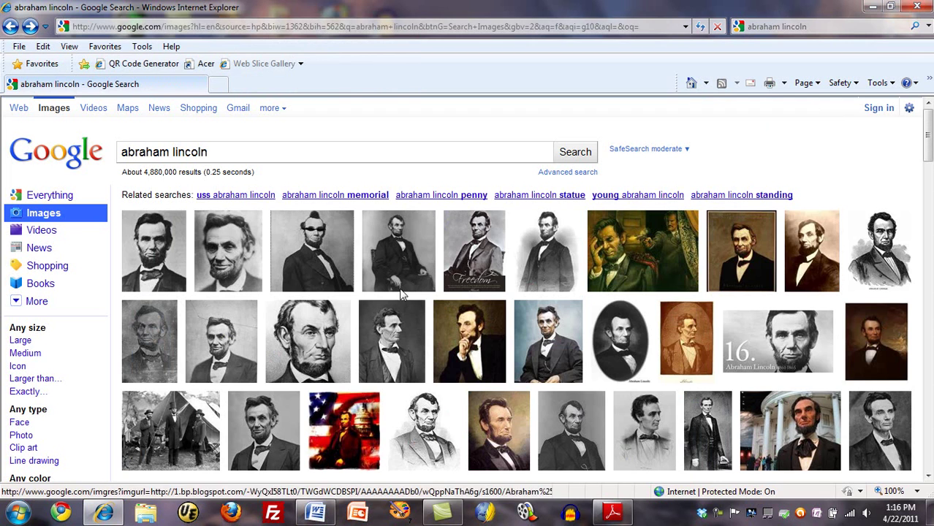
pyautogui.scroll(-3, 400, 295)
pyautogui.scroll(1, 647, 263)
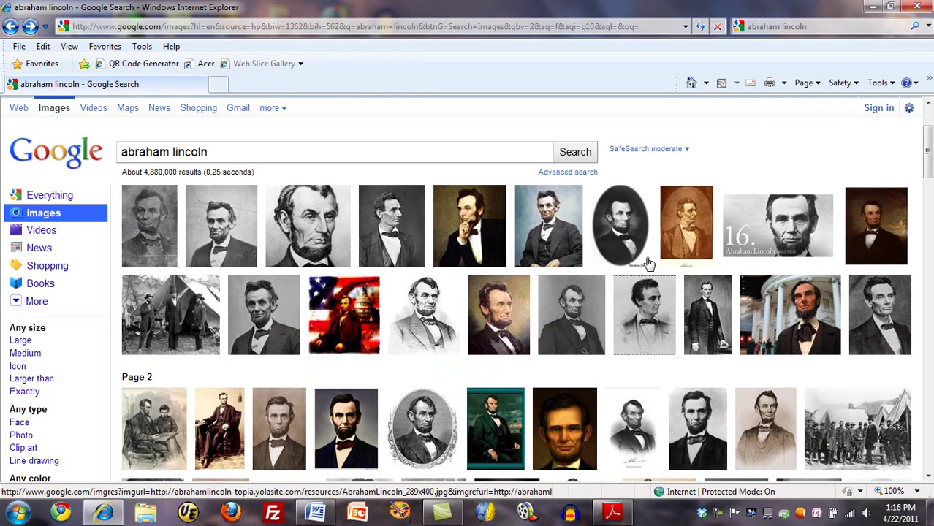
pyautogui.click(548, 227)
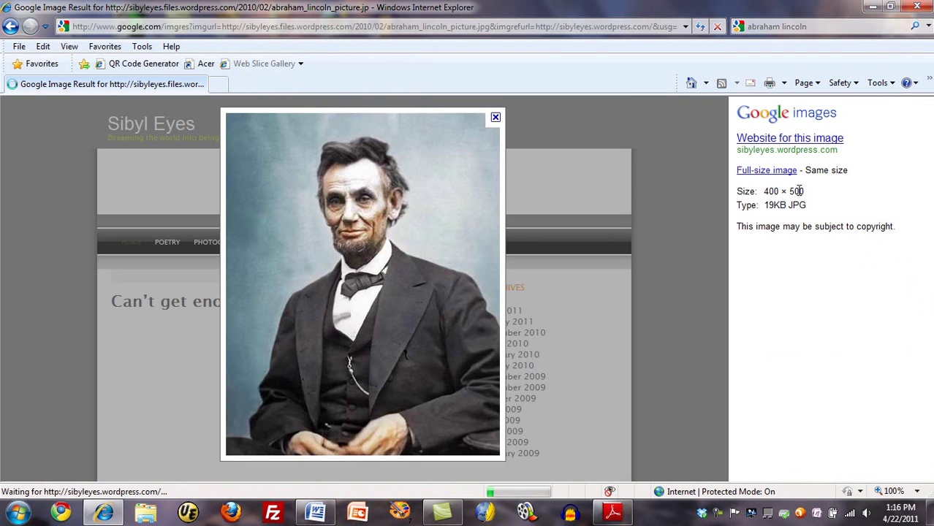
pyautogui.rightClick(303, 190)
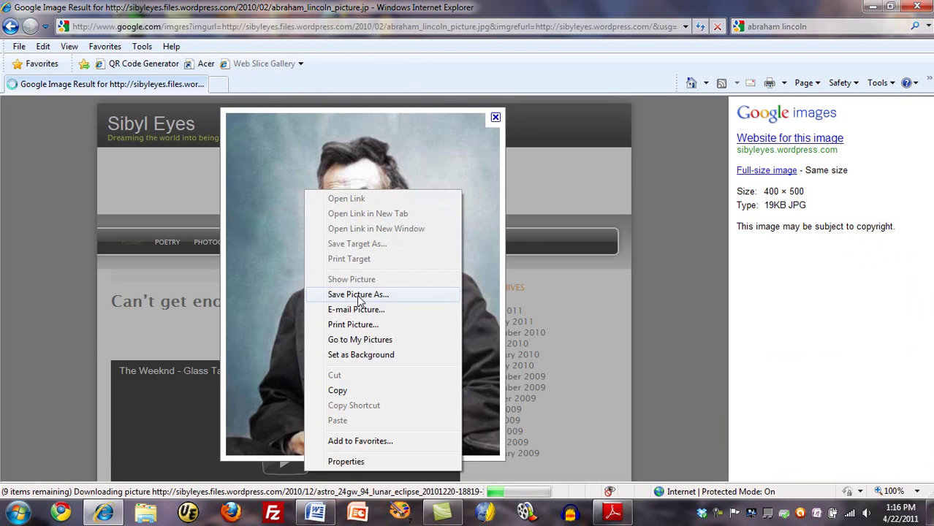
pyautogui.click(369, 294)
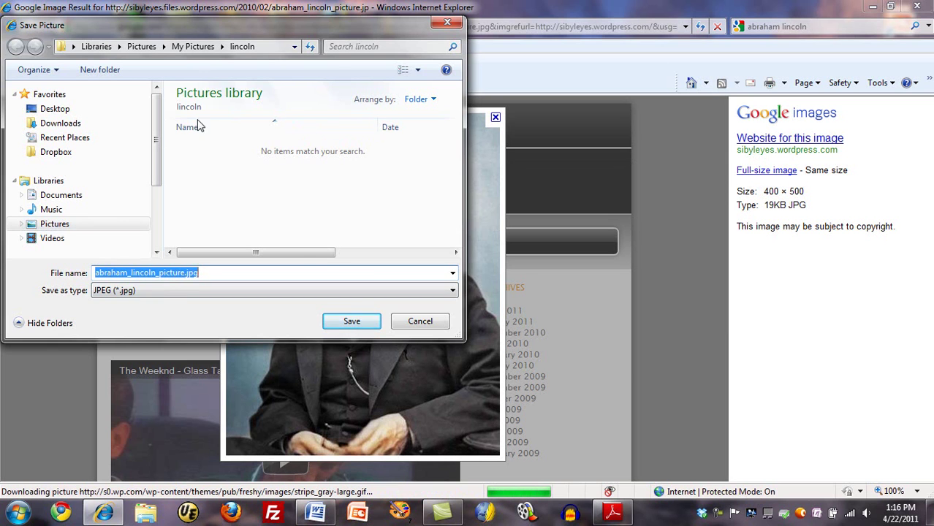
pyautogui.click(352, 321)
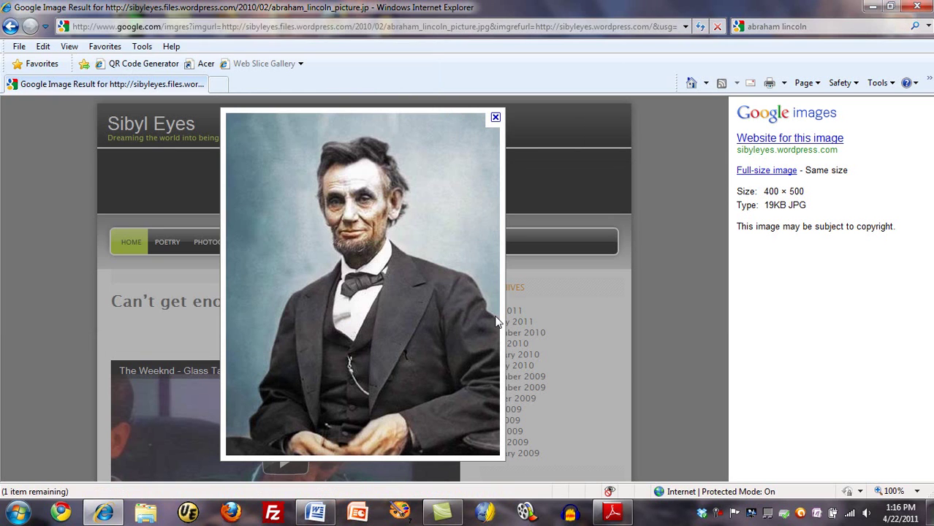
# Step: Save the 937 × 1024 flag-and-Capitol painting as abraham-lincoln.jpg, then return to results
pyautogui.click(10, 25)
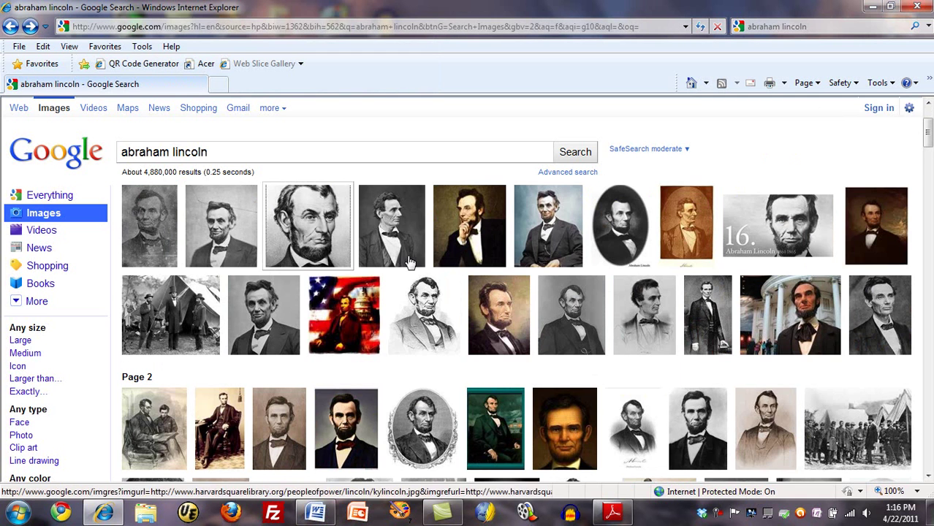
pyautogui.click(343, 315)
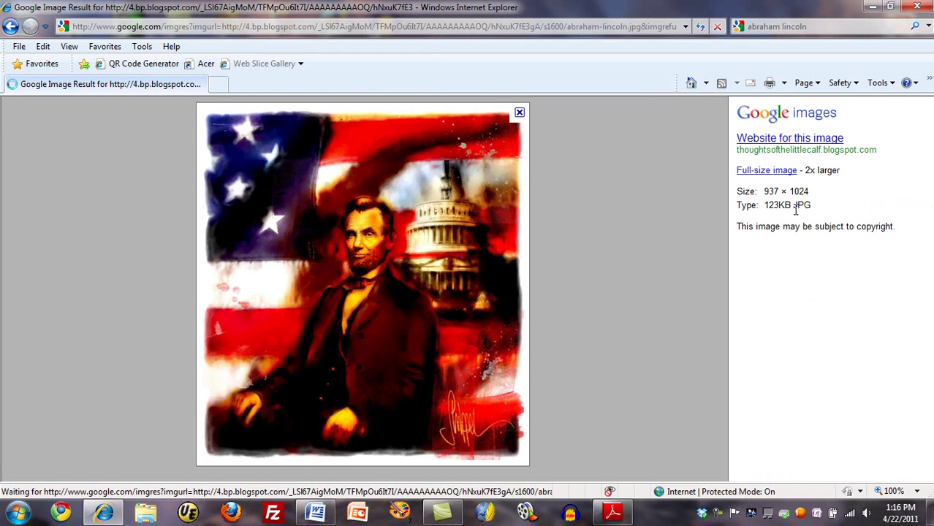
pyautogui.moveTo(817, 197); pyautogui.dragTo(763, 191)
pyautogui.click(801, 288)
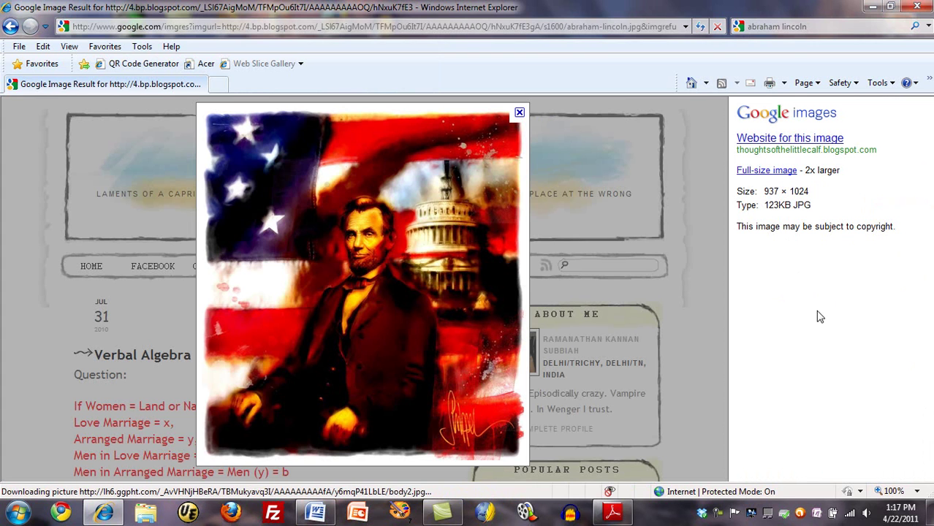
pyautogui.rightClick(367, 162)
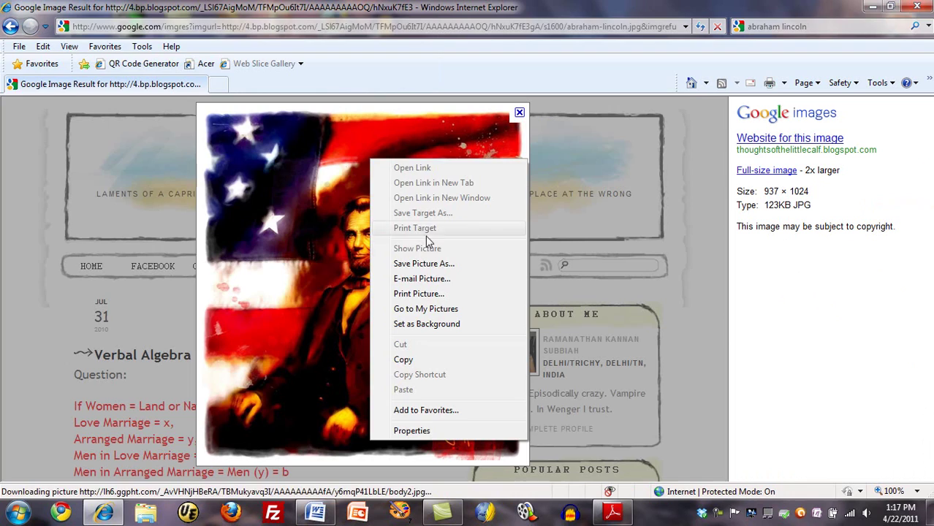
pyautogui.click(434, 268)
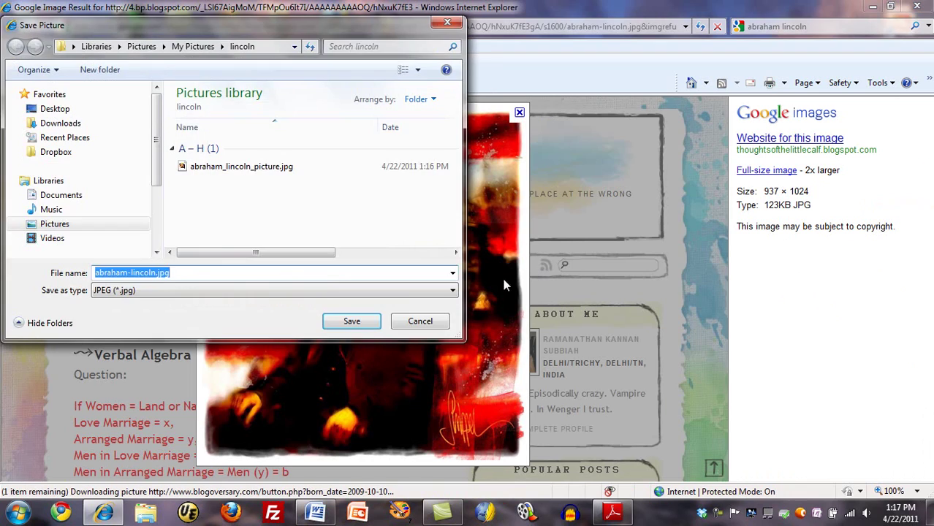
pyautogui.click(364, 322)
pyautogui.press('BackSpace')
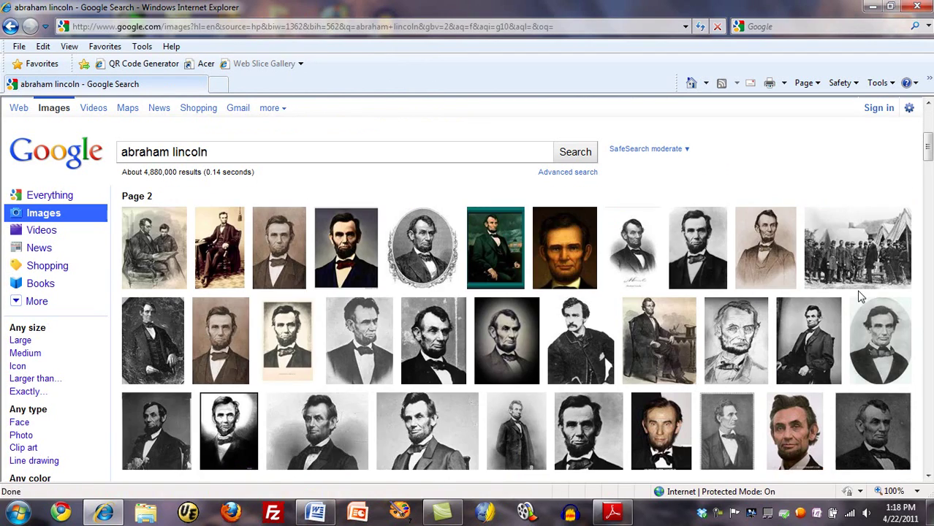
# Step: Save abraham-lincoln-william-willard.jpg into the lincoln folder and start a blank PowerPoint presentation
pyautogui.scroll(-3, 860, 296)
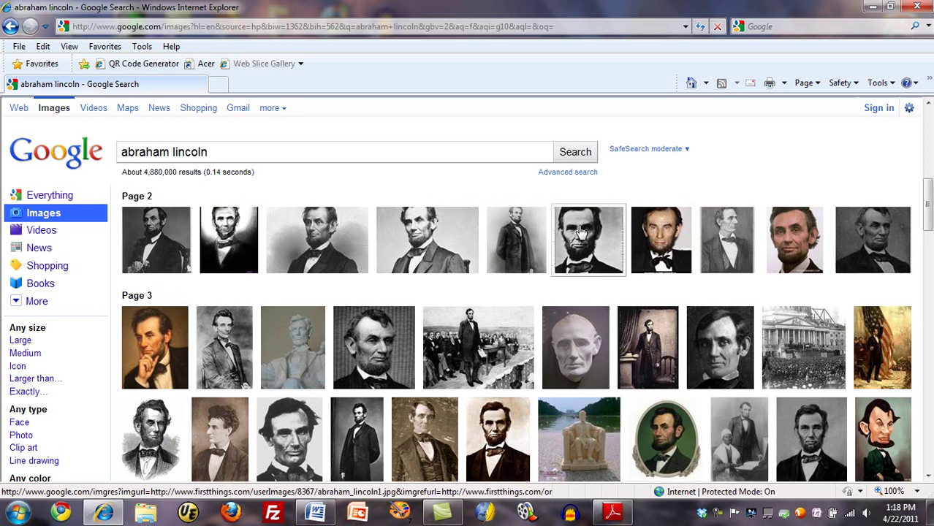
pyautogui.click(795, 226)
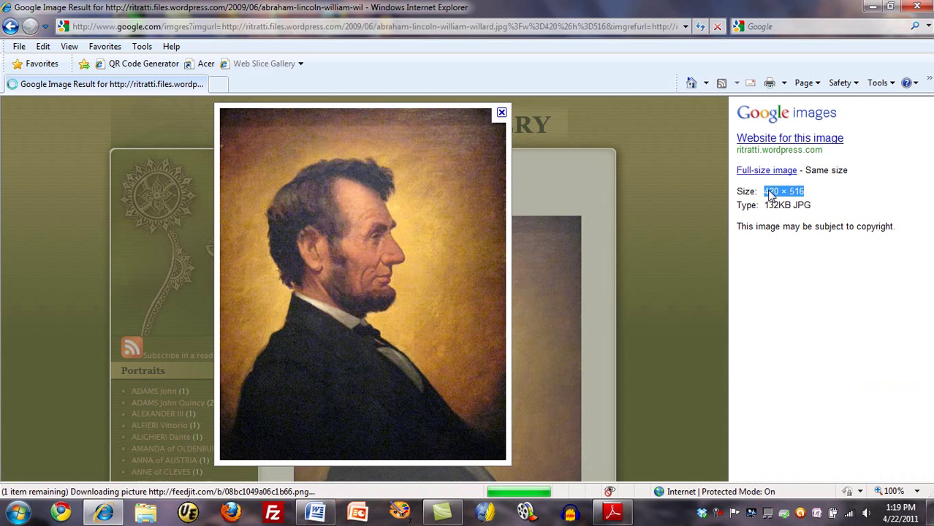
pyautogui.rightClick(308, 157)
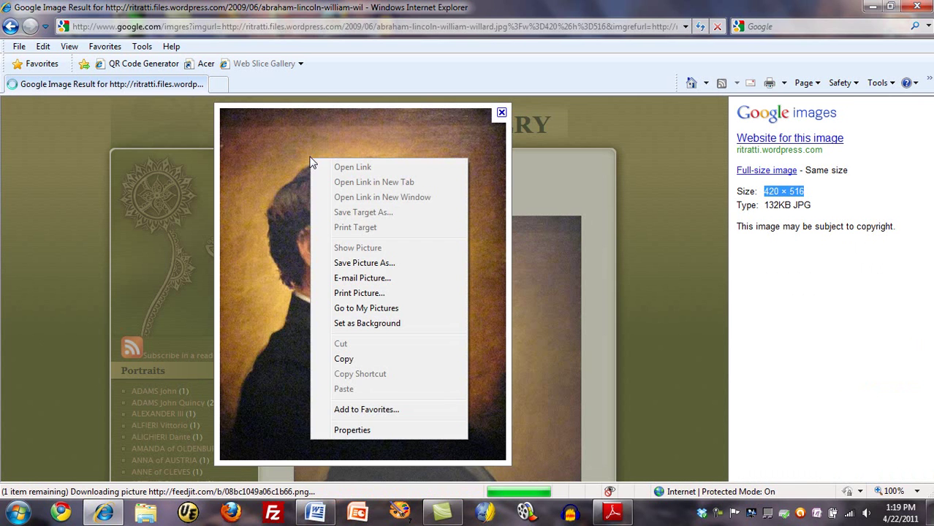
pyautogui.click(387, 265)
pyautogui.doubleClick(205, 217)
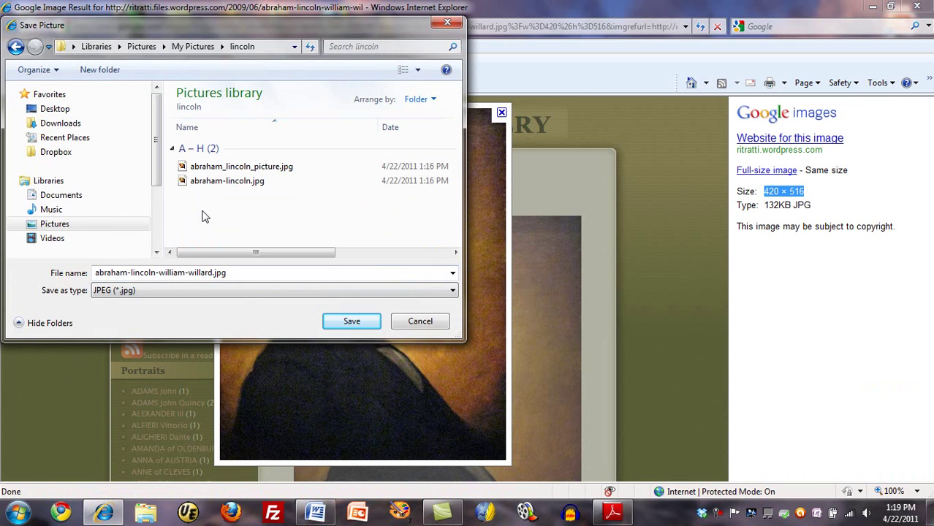
pyautogui.click(362, 320)
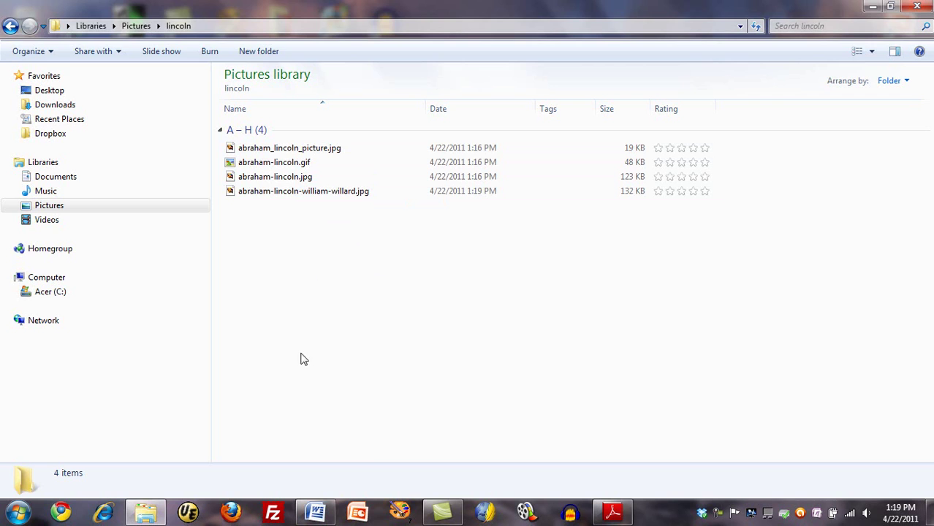
pyautogui.click(358, 511)
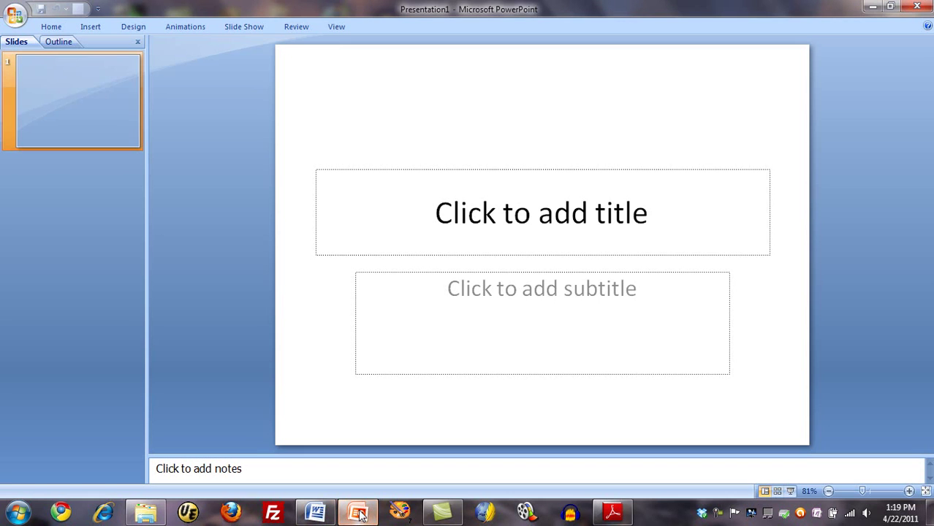
pyautogui.click(502, 233)
# Step: Delete the empty title and subtitle placeholders from the slide
pyautogui.click(497, 170)
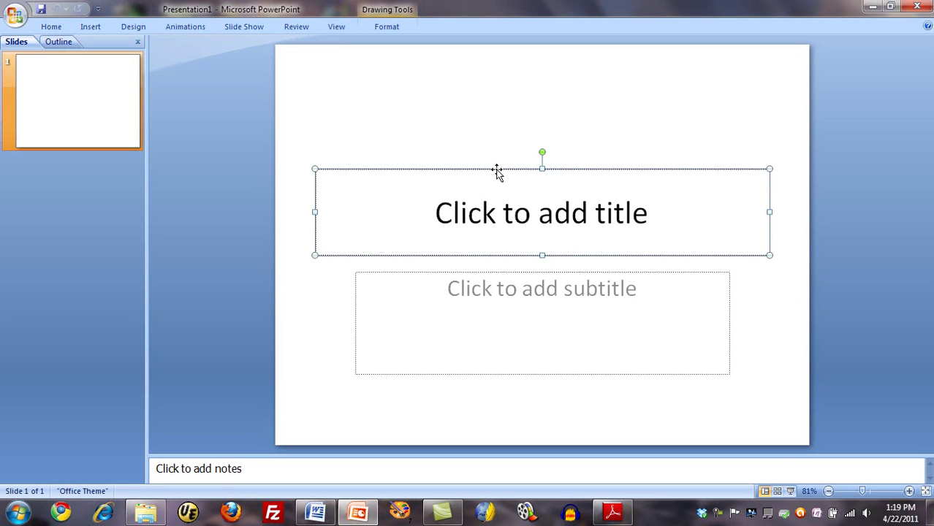
pyautogui.hotkey('ctrl', 'a')
pyautogui.press('Delete')
# Step: Insert all four Lincoln images from the lincoln folder onto the slide
pyautogui.click(90, 26)
pyautogui.click(57, 57)
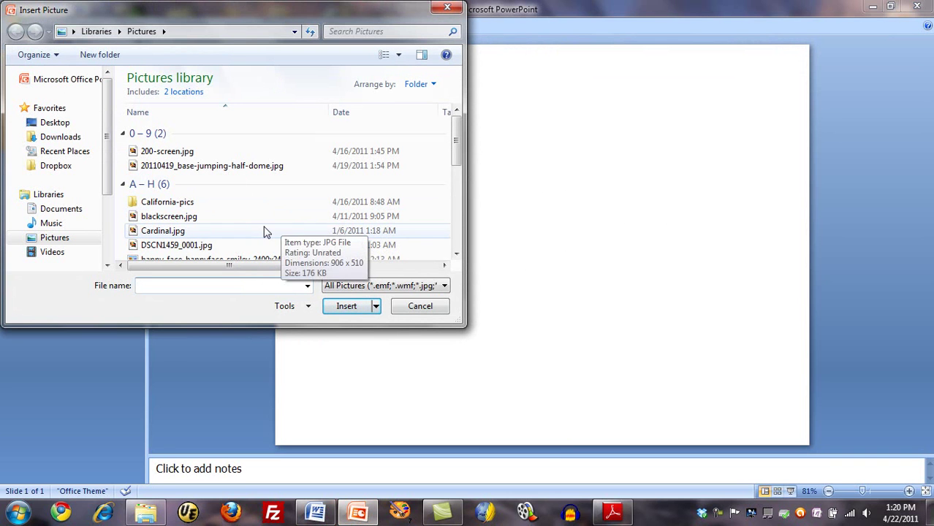
pyautogui.moveTo(456, 135); pyautogui.dragTo(464, 175)
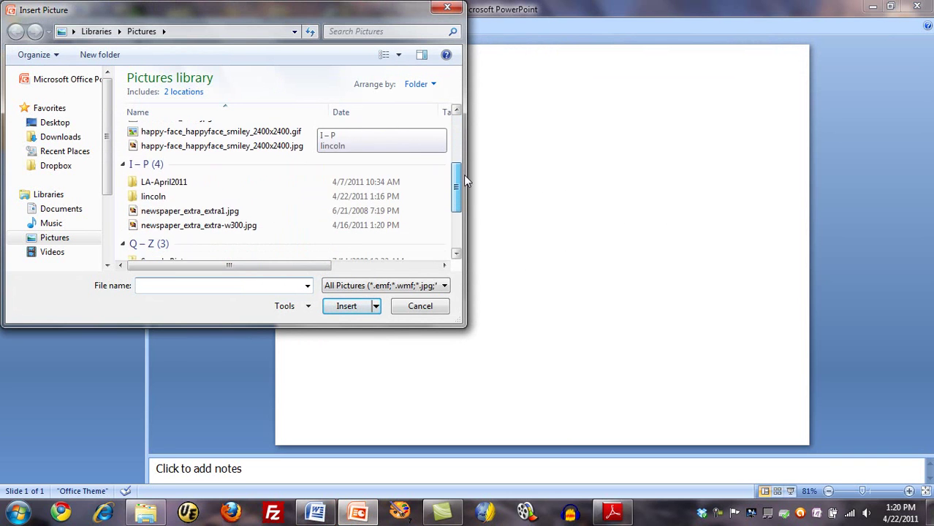
pyautogui.doubleClick(162, 197)
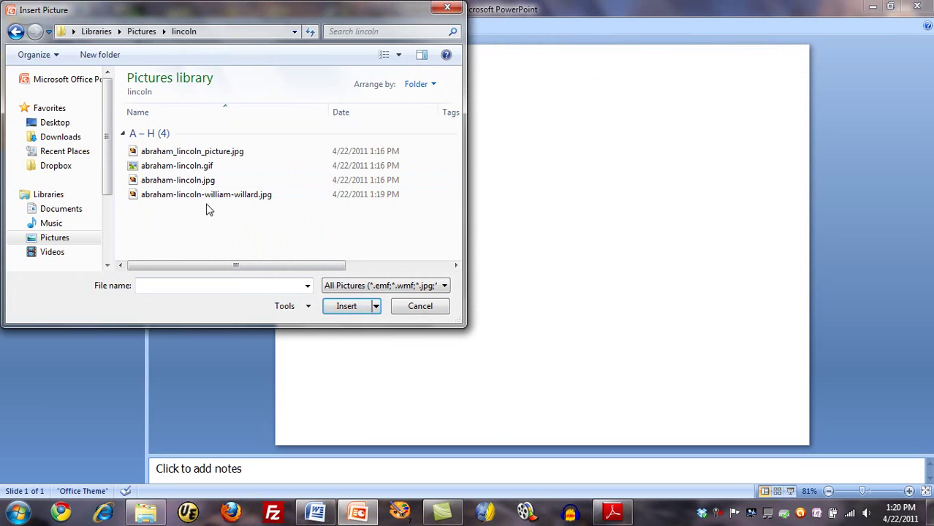
pyautogui.click(195, 153)
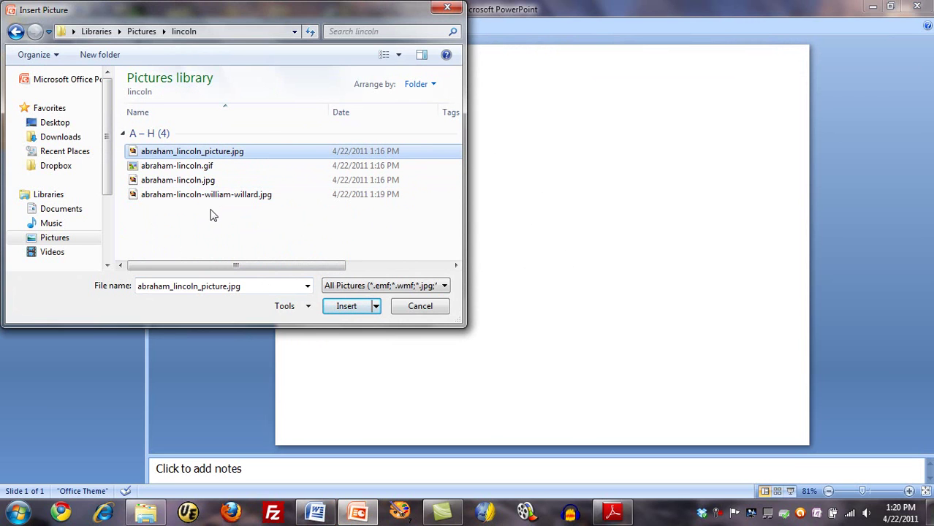
pyautogui.keyDown('shift'); pyautogui.click(223, 199); pyautogui.keyUp('shift')
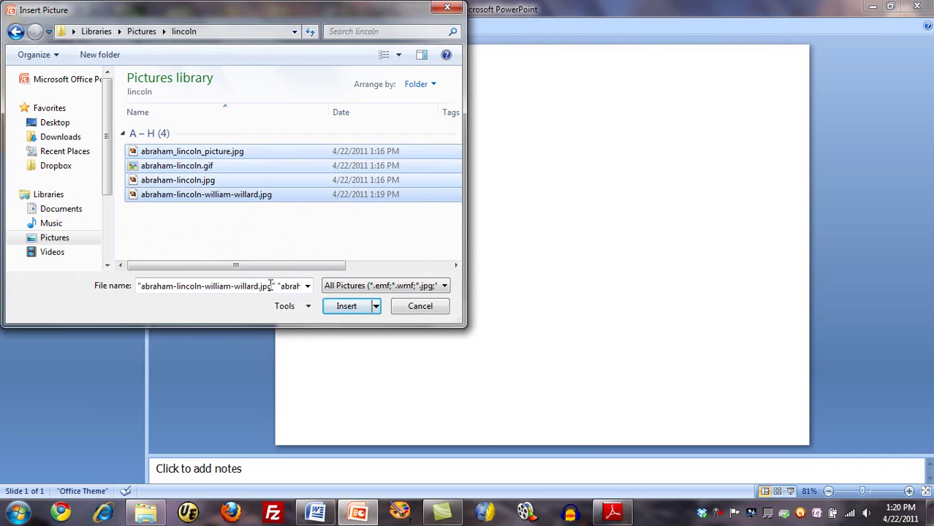
pyautogui.click(356, 312)
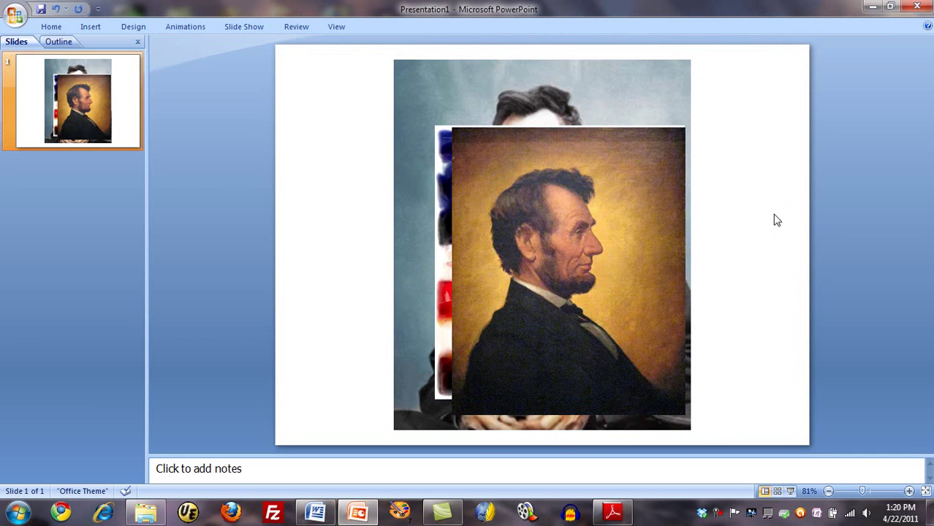
# Step: Spread the pictures across the slide and shrink the sepia portrait into the top left
pyautogui.moveTo(593, 260); pyautogui.dragTo(322, 245)
pyautogui.moveTo(564, 247); pyautogui.dragTo(795, 263)
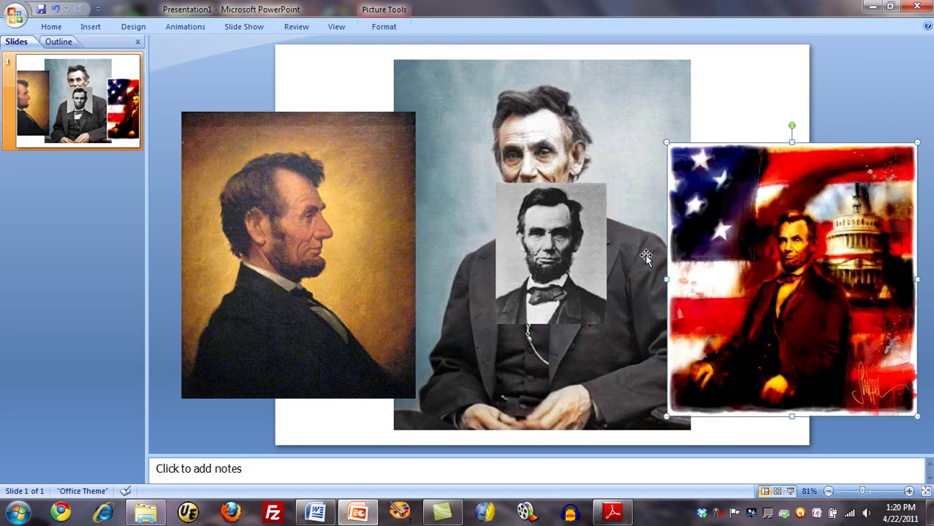
pyautogui.moveTo(598, 136); pyautogui.dragTo(795, 122)
pyautogui.moveTo(548, 245); pyautogui.dragTo(483, 155)
pyautogui.moveTo(318, 253); pyautogui.dragTo(257, 248)
pyautogui.moveTo(508, 187); pyautogui.dragTo(533, 175)
pyautogui.moveTo(342, 212); pyautogui.dragTo(398, 191)
pyautogui.moveTo(415, 84); pyautogui.dragTo(310, 213)
pyautogui.moveTo(256, 258); pyautogui.dragTo(374, 138)
# Step: Nudge the black-and-white portrait, enlarge the sepia one, move the flag picture left, shrink the colour photo
pyautogui.click(504, 183)
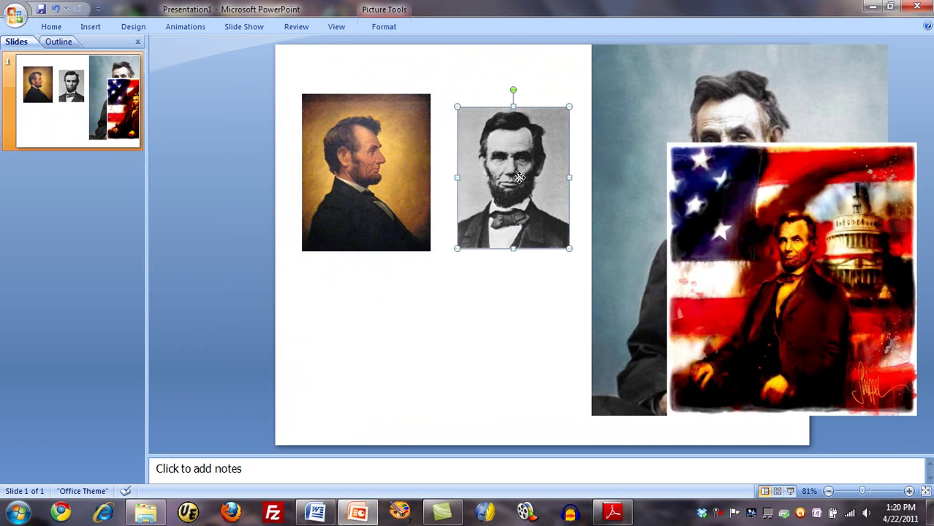
pyautogui.press('Left')
pyautogui.click(428, 249)
pyautogui.moveTo(431, 253); pyautogui.dragTo(447, 272)
pyautogui.moveTo(760, 298); pyautogui.dragTo(162, 278)
pyautogui.moveTo(762, 253); pyautogui.dragTo(741, 280)
pyautogui.moveTo(641, 432); pyautogui.dragTo(672, 394)
pyautogui.moveTo(811, 319); pyautogui.dragTo(744, 278)
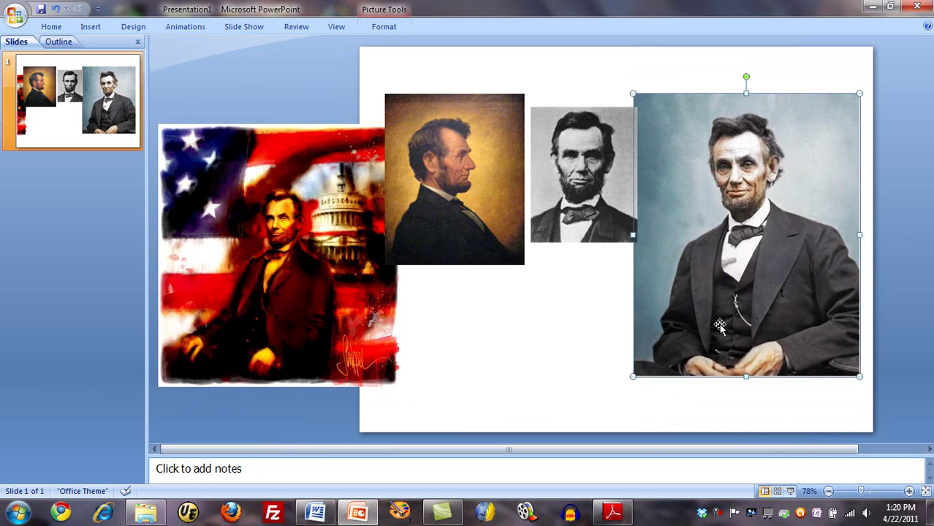
# Step: Shrink the colour portrait further and place it on the slide's right side
pyautogui.moveTo(632, 377); pyautogui.dragTo(640, 367)
pyautogui.moveTo(780, 302); pyautogui.dragTo(775, 300)
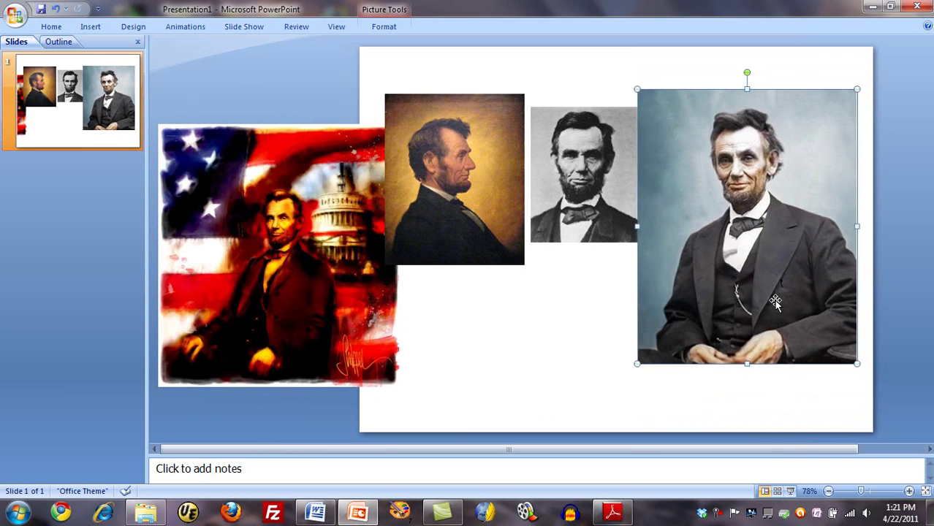
pyautogui.moveTo(638, 363); pyautogui.dragTo(647, 351)
pyautogui.moveTo(741, 265); pyautogui.dragTo(734, 272)
# Step: Shrink the flag-and-Capitol picture and place it below the top portraits
pyautogui.click(265, 257)
pyautogui.moveTo(284, 272); pyautogui.dragTo(488, 316)
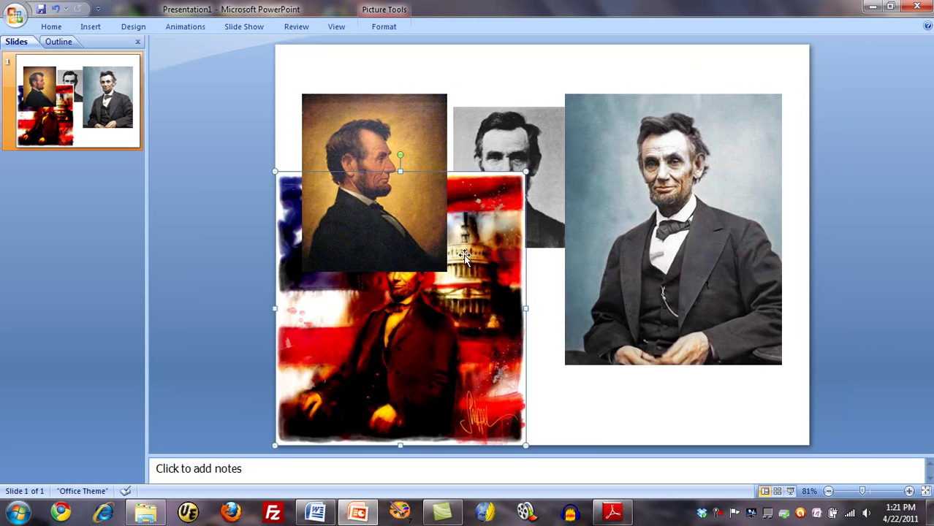
pyautogui.moveTo(526, 171); pyautogui.dragTo(401, 309)
pyautogui.moveTo(401, 394); pyautogui.dragTo(496, 352)
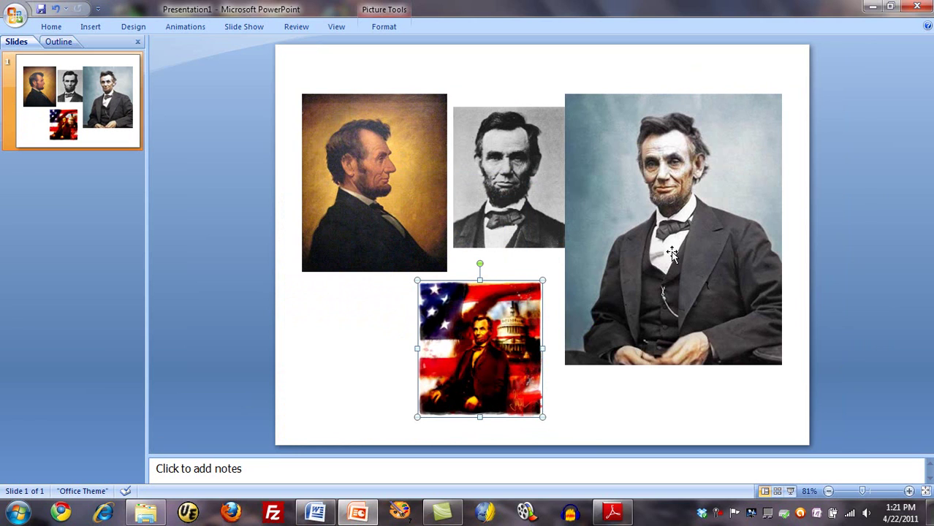
pyautogui.click(868, 208)
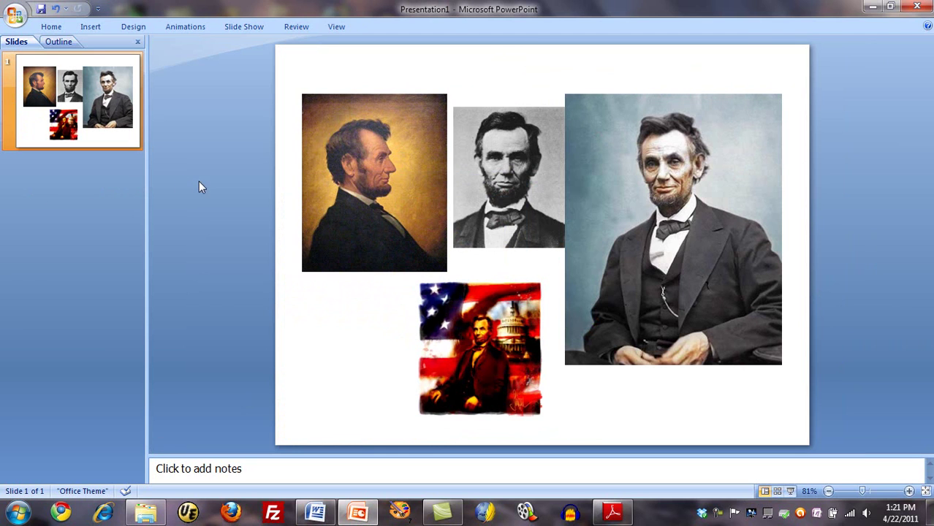
pyautogui.click(137, 28)
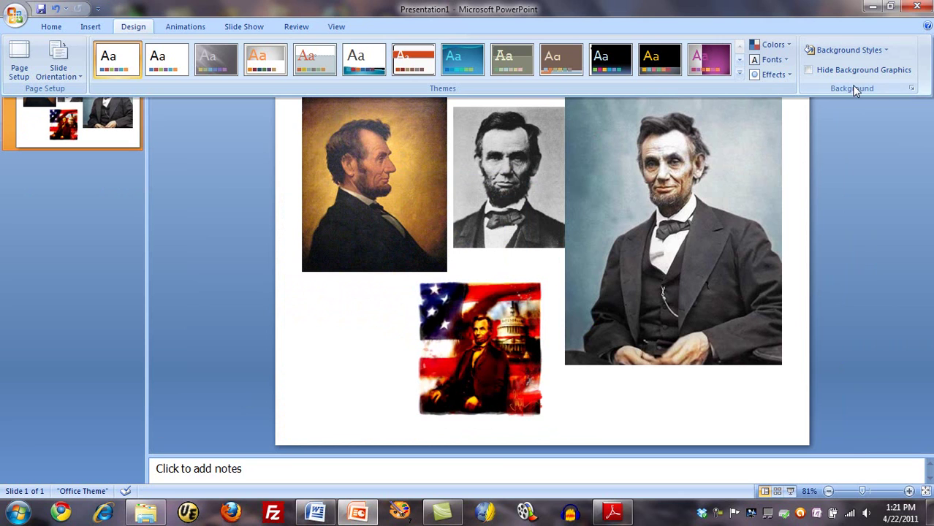
# Step: Set a solid dark red fill as the slide background
pyautogui.click(911, 89)
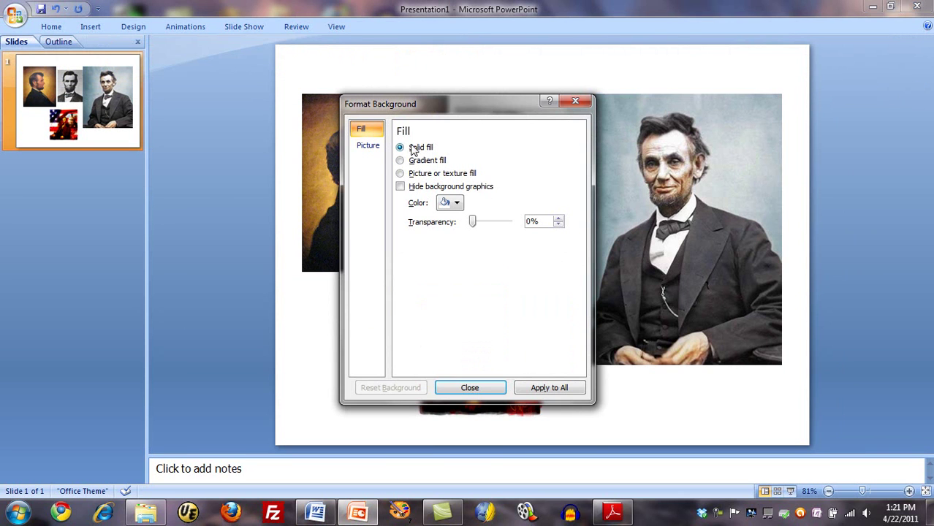
pyautogui.click(457, 205)
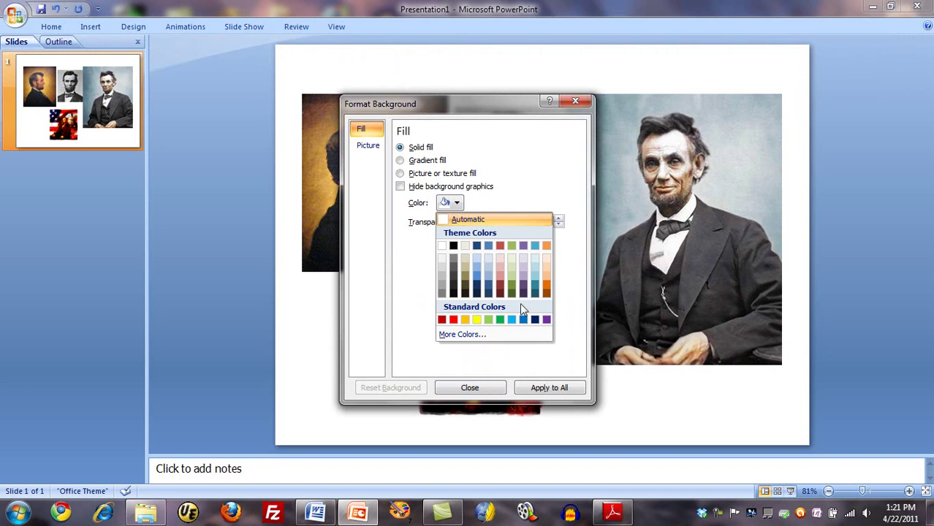
pyautogui.click(501, 288)
pyautogui.click(473, 388)
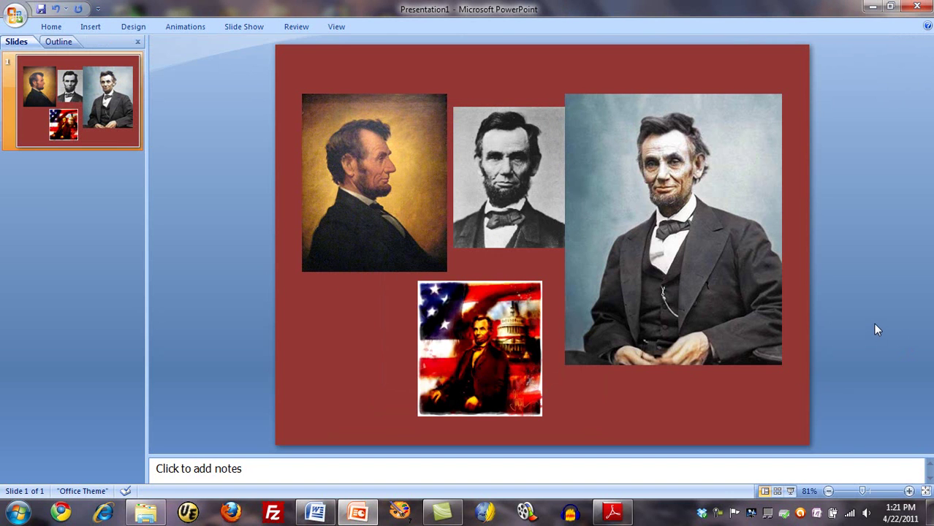
# Step: Add a two-line Lincoln caption text box below the large colour portrait
pyautogui.click(91, 26)
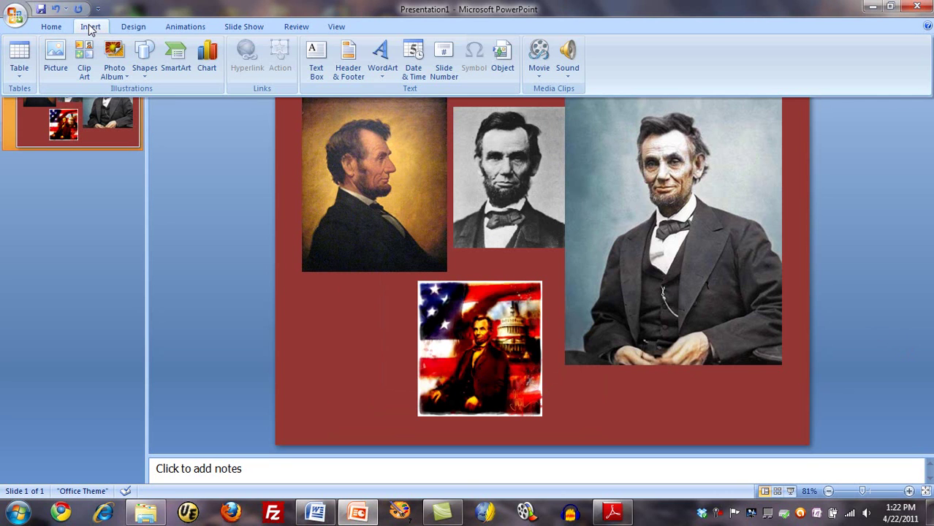
pyautogui.click(315, 60)
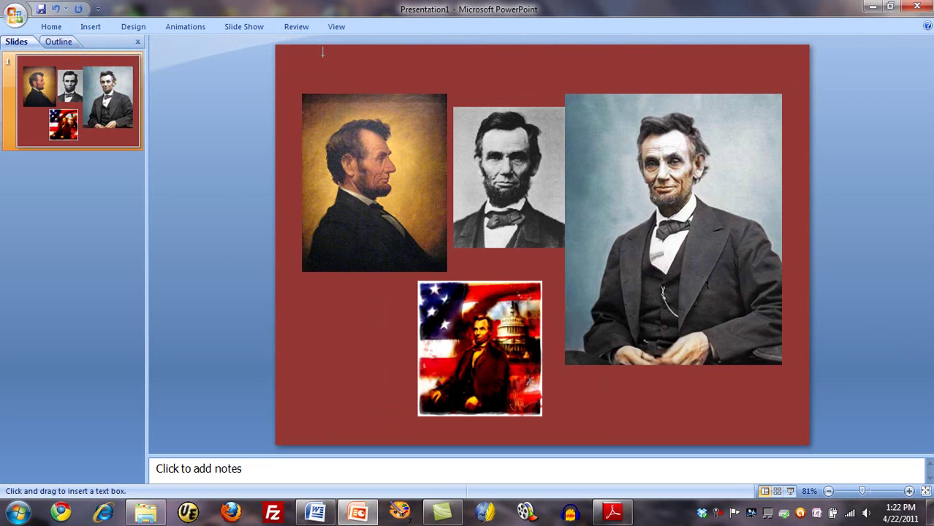
pyautogui.moveTo(300, 297)
pyautogui.mouseDown()
pyautogui.moveTo(366, 348)
pyautogui.moveTo(399, 406)
pyautogui.mouseUp()
pyautogui.write('A. Lincol')
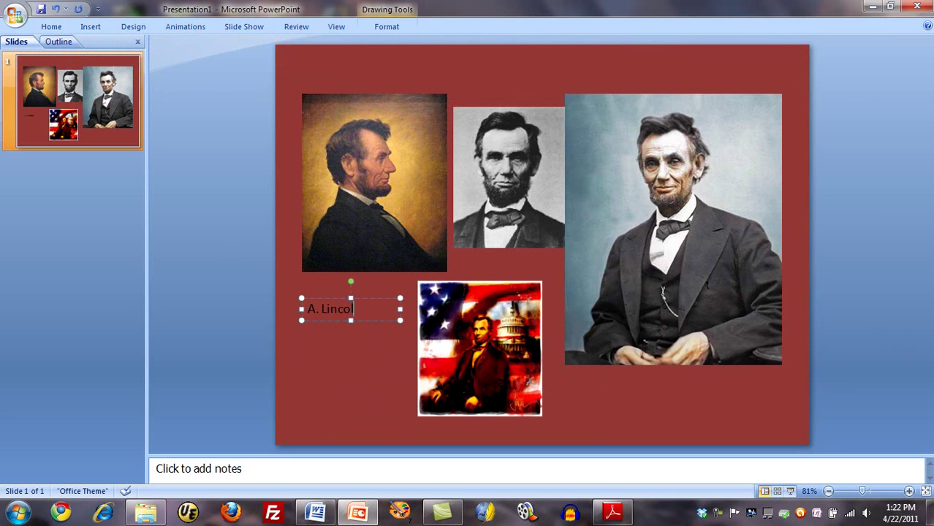
pyautogui.write('n')
pyautogui.press('Return')
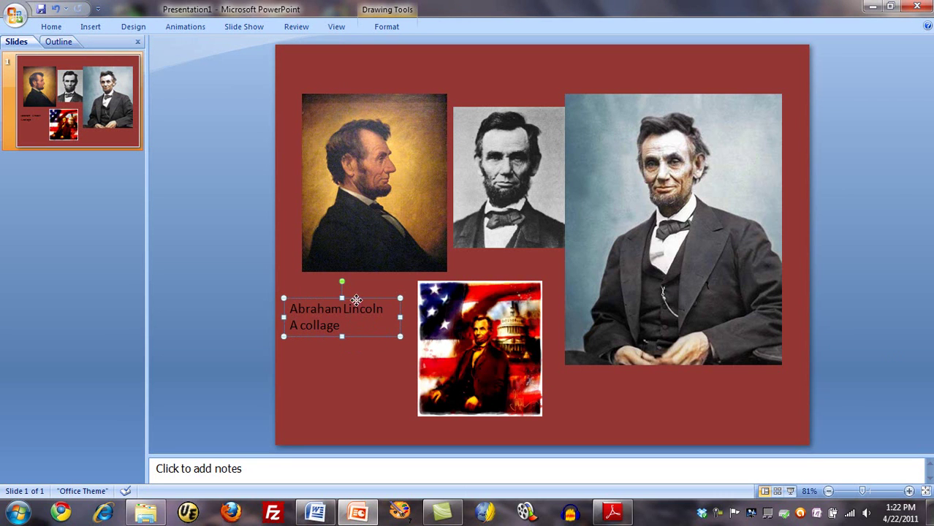
pyautogui.moveTo(355, 301); pyautogui.dragTo(792, 406)
pyautogui.moveTo(603, 411); pyautogui.dragTo(582, 396)
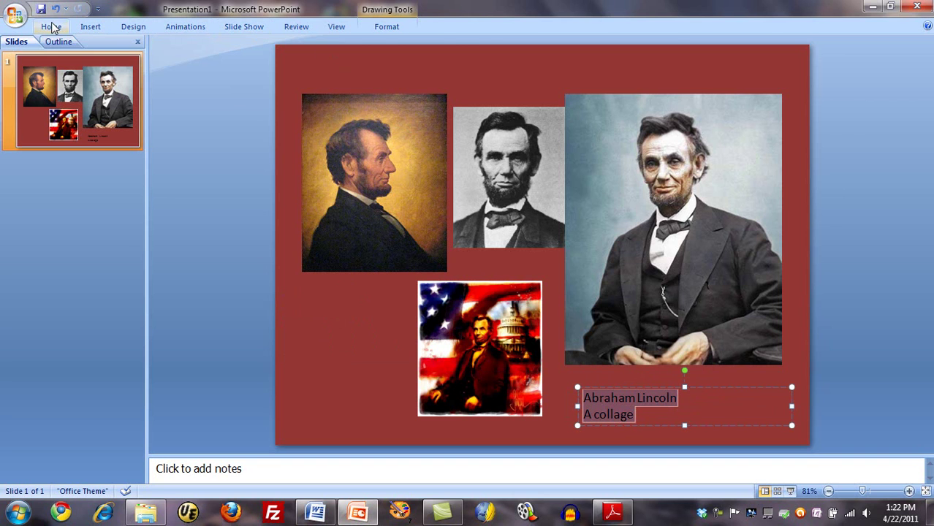
# Step: Make the caption text white and 28 point
pyautogui.click(48, 27)
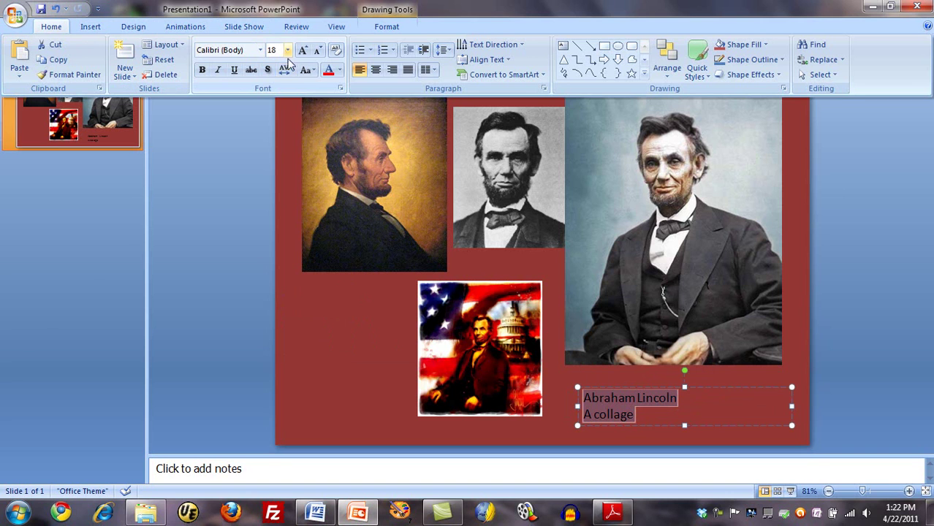
pyautogui.click(339, 69)
pyautogui.click(333, 100)
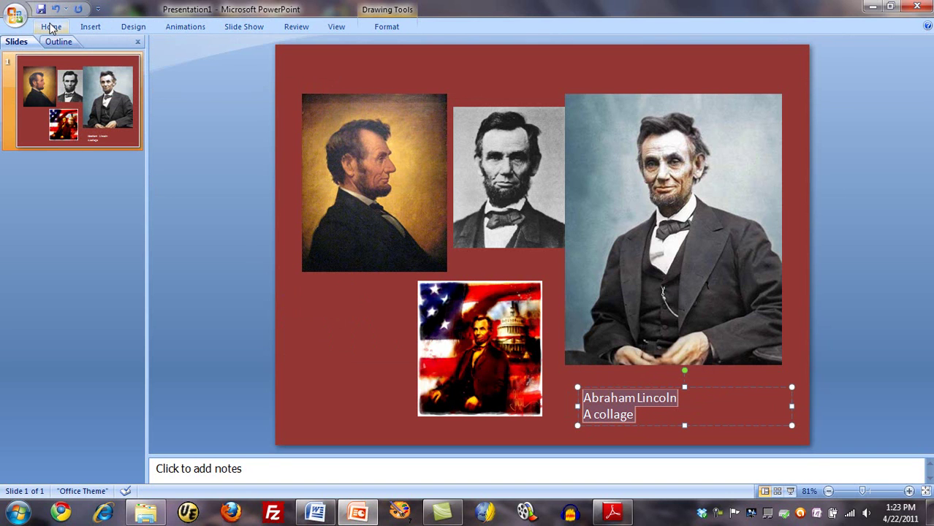
pyautogui.click(51, 27)
pyautogui.click(288, 50)
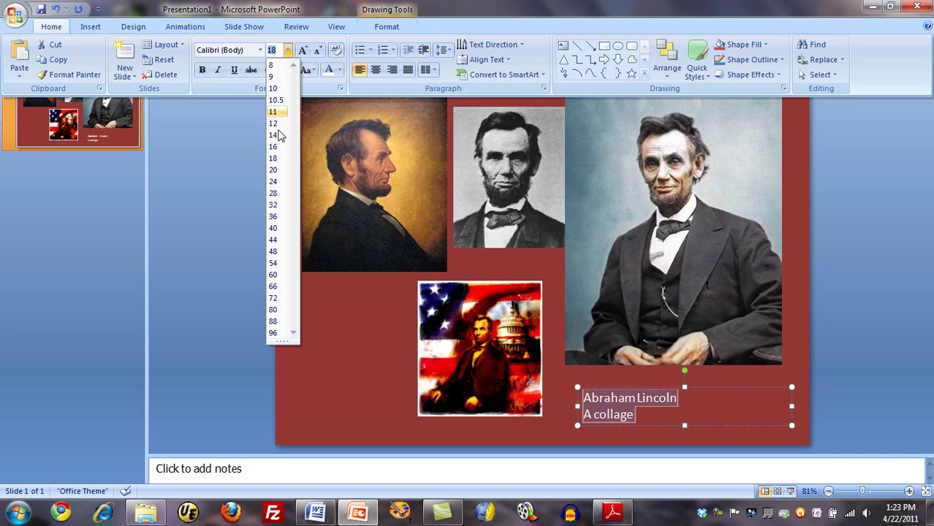
pyautogui.click(277, 194)
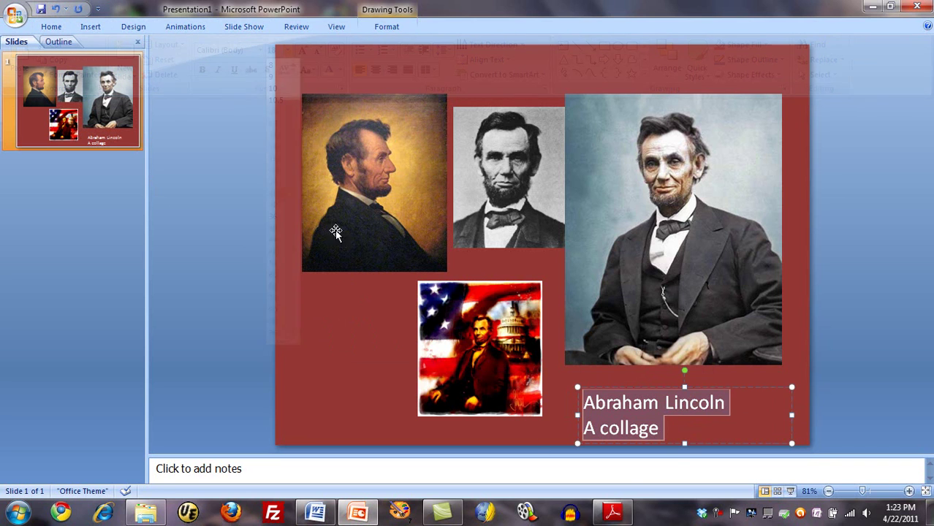
# Step: Nudge the caption slightly up and make both lines bold
pyautogui.click(669, 452)
pyautogui.click(656, 389)
pyautogui.moveTo(656, 385); pyautogui.dragTo(652, 373)
pyautogui.moveTo(654, 416); pyautogui.dragTo(589, 393)
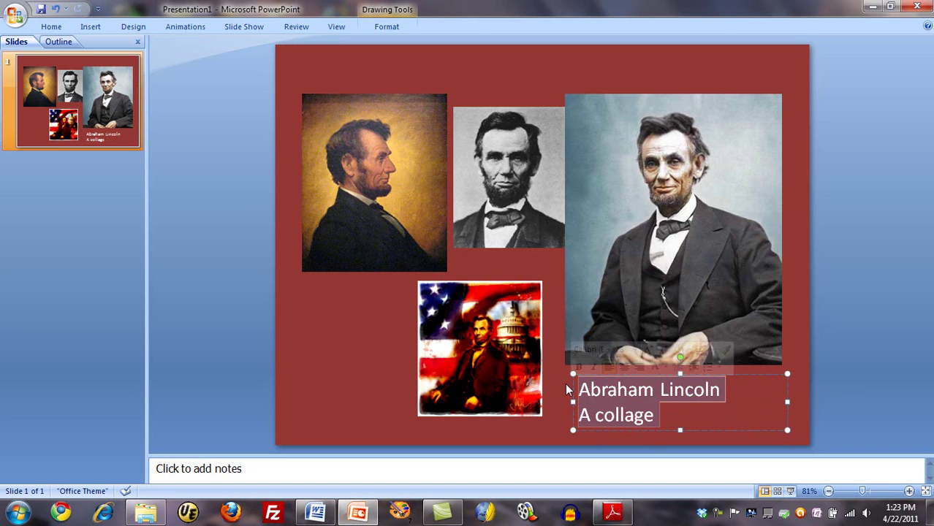
pyautogui.click(51, 27)
pyautogui.click(202, 71)
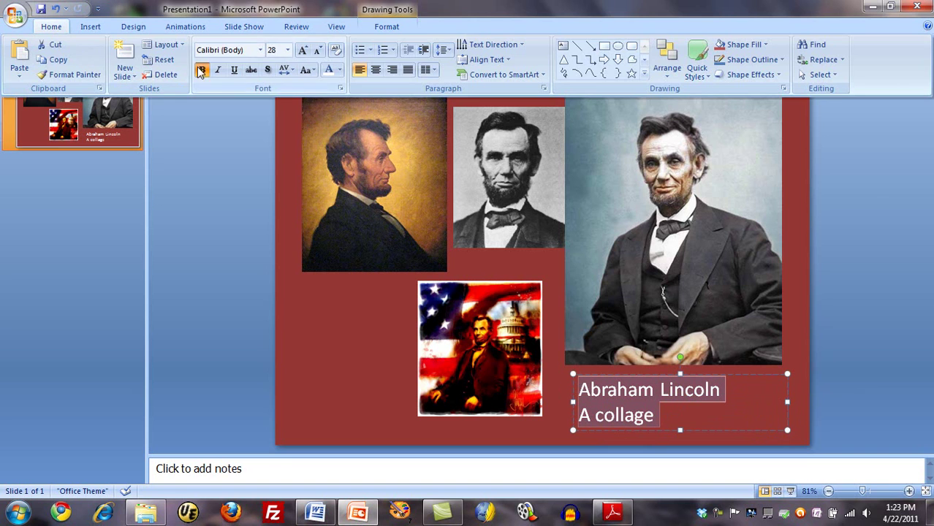
pyautogui.click(918, 354)
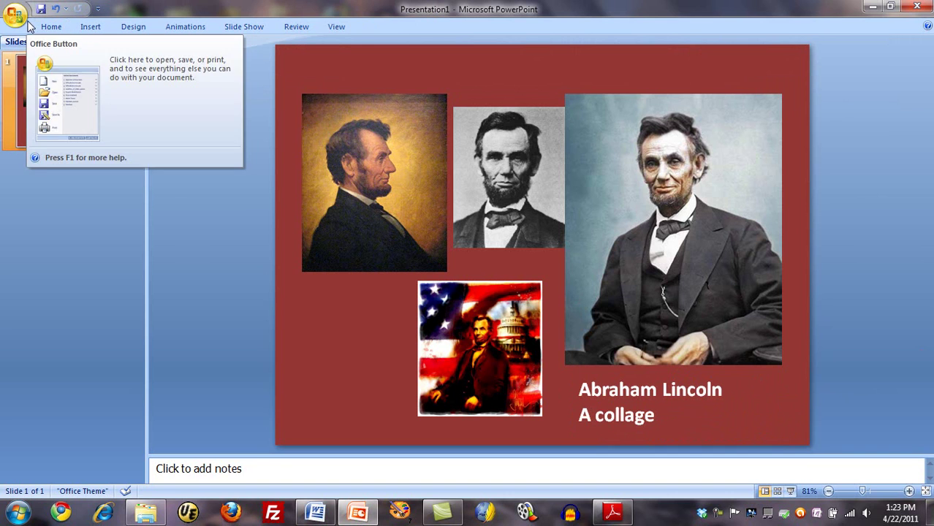
# Step: Keep the ribbon permanently expanded and save the presentation as alincoln.pptx
pyautogui.rightClick(359, 25)
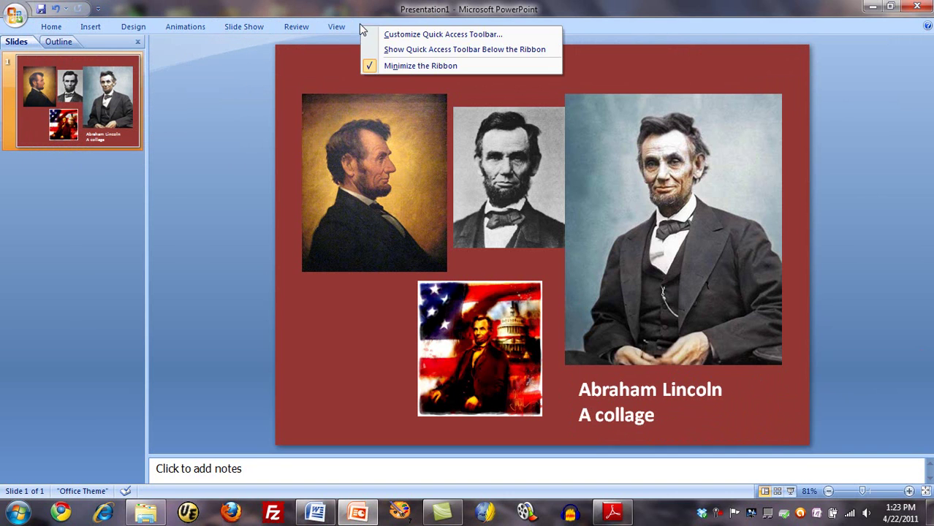
pyautogui.click(400, 65)
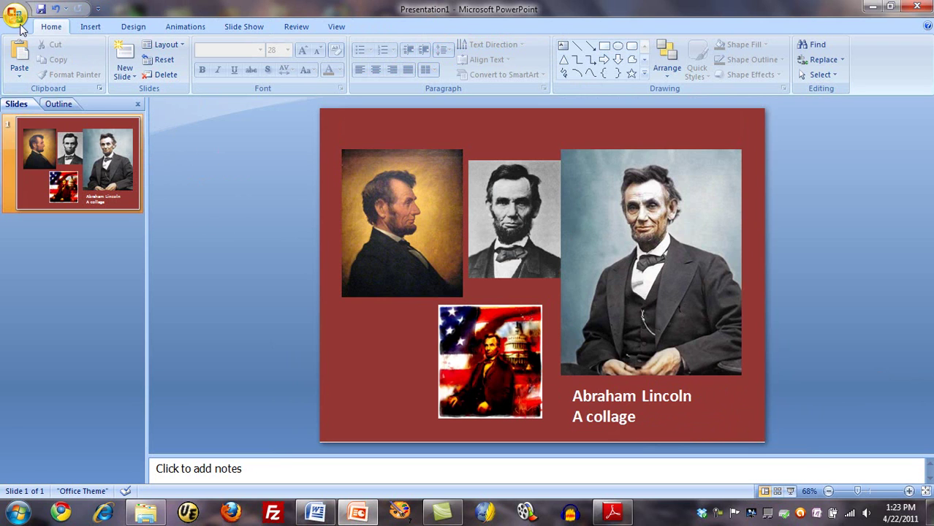
pyautogui.click(42, 9)
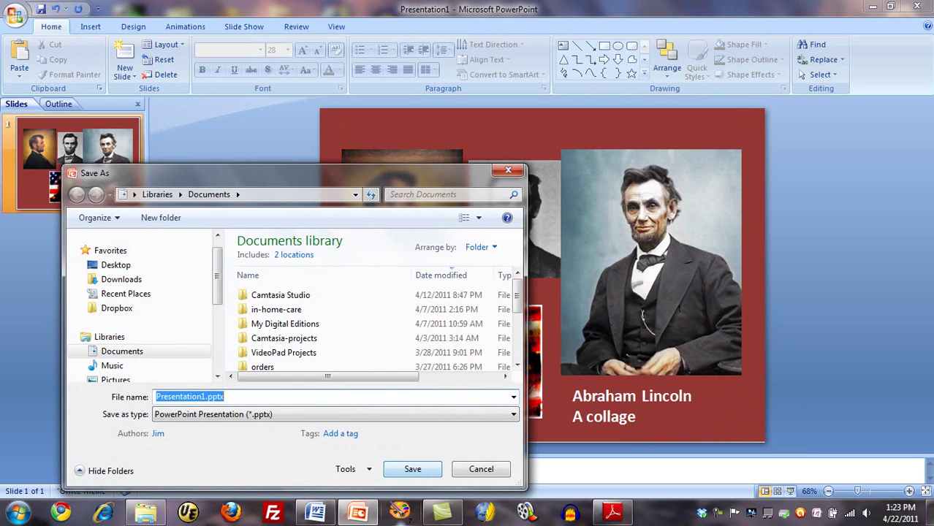
pyautogui.click(232, 399)
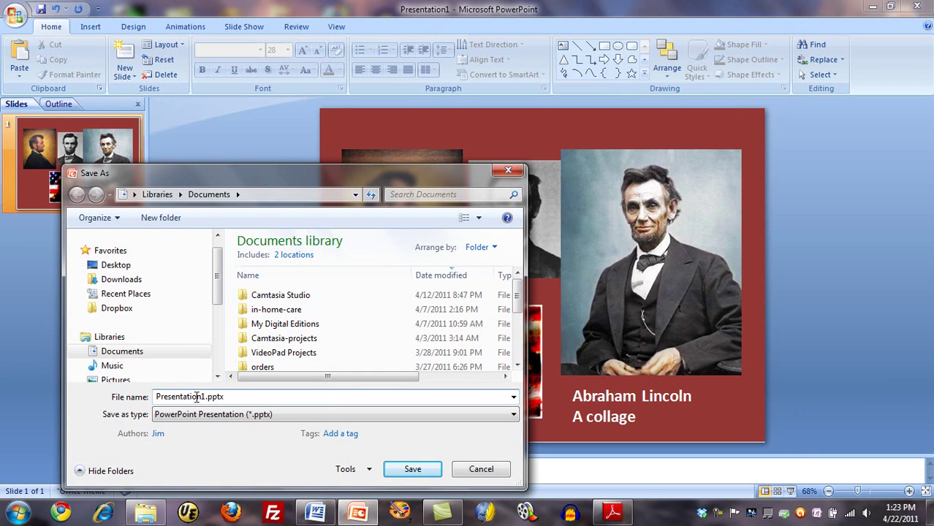
pyautogui.moveTo(204, 396); pyautogui.dragTo(138, 400)
pyautogui.write('alincoln')
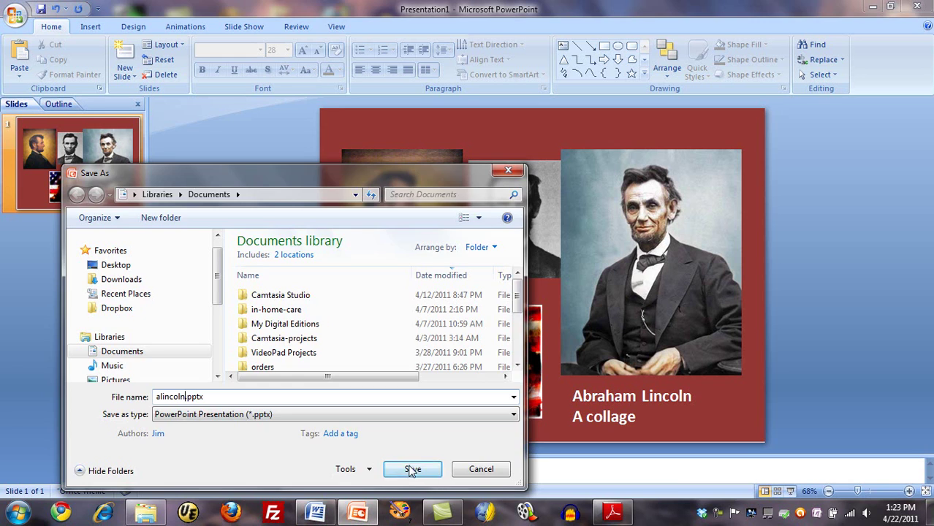
pyautogui.click(427, 471)
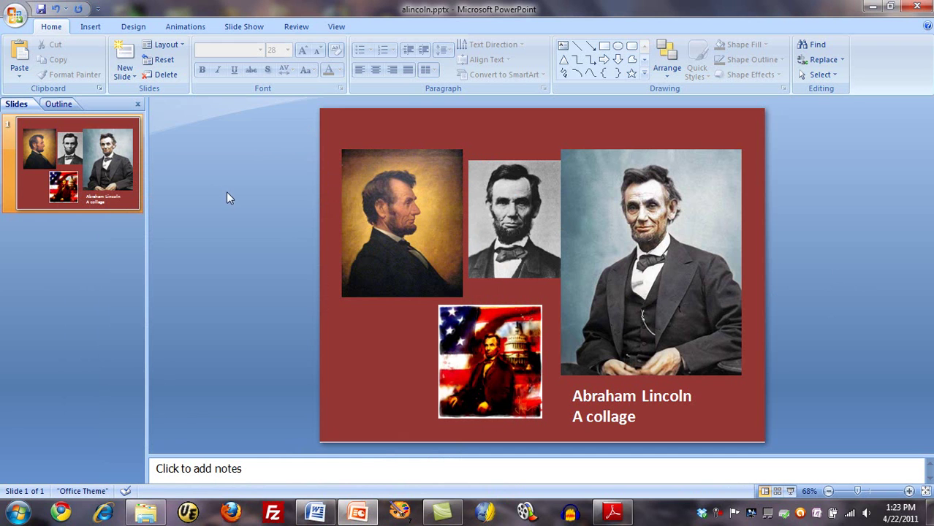
# Step: Start a Save As copy in JPEG format targeting the Pictures > lincoln folder
pyautogui.click(21, 16)
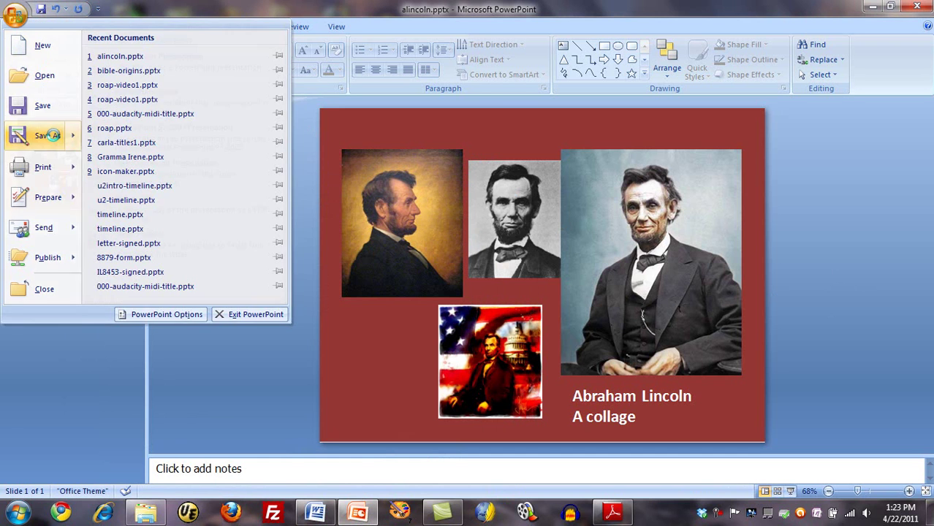
pyautogui.click(70, 136)
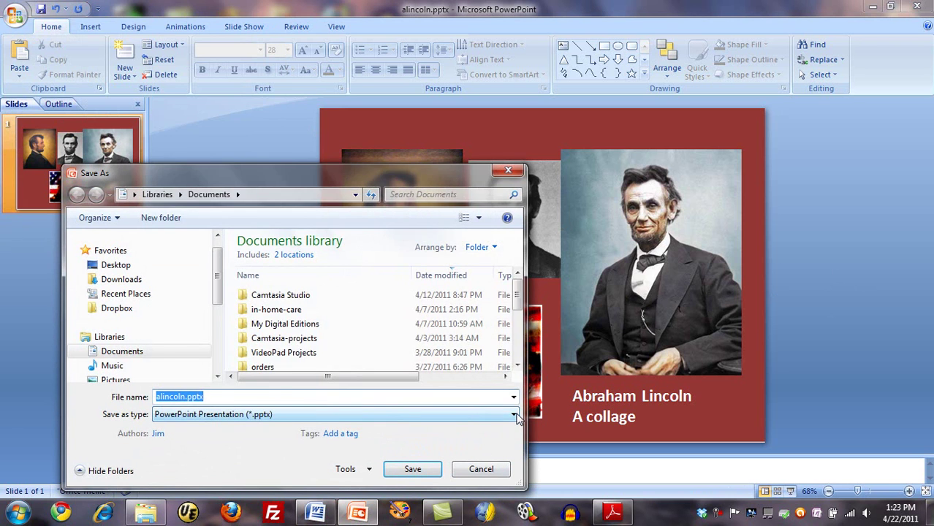
pyautogui.click(514, 414)
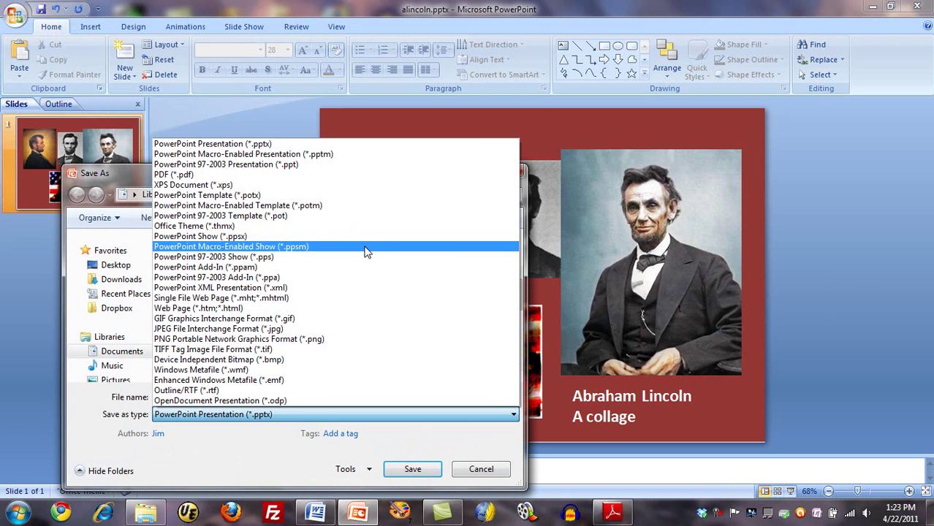
pyautogui.click(248, 329)
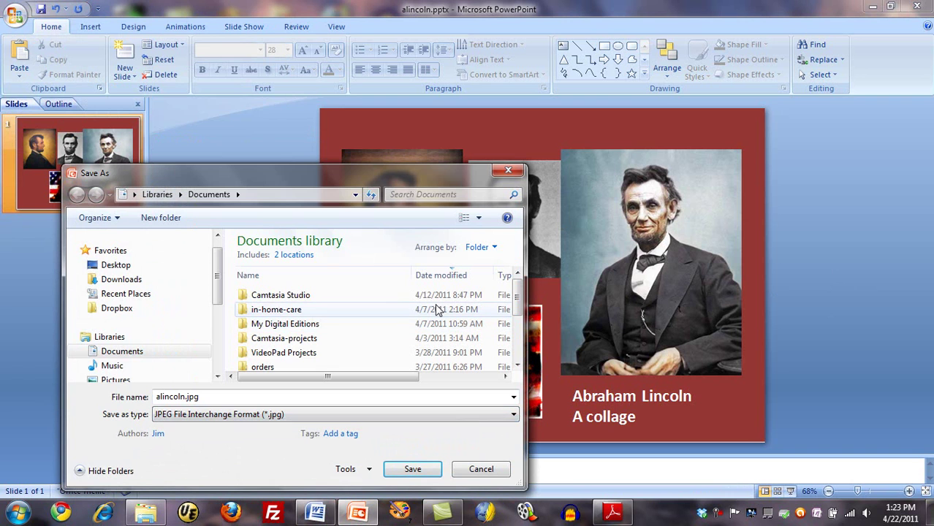
pyautogui.moveTo(425, 182); pyautogui.dragTo(481, 123)
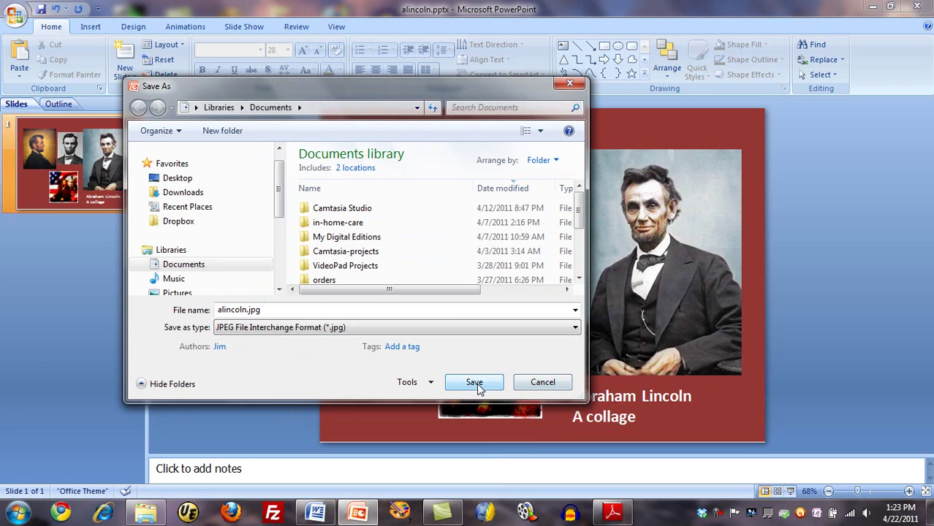
pyautogui.scroll(-1, 284, 210)
pyautogui.click(175, 249)
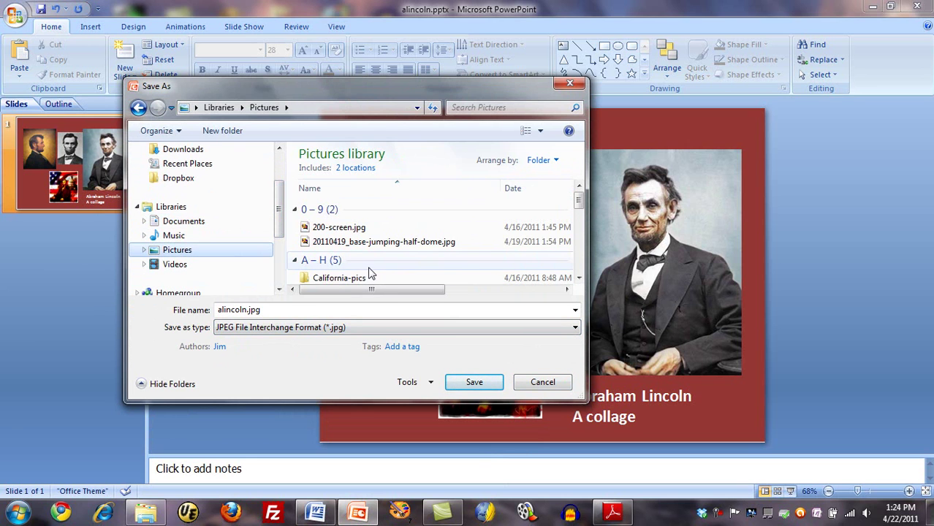
pyautogui.moveTo(577, 198); pyautogui.dragTo(582, 239)
pyautogui.doubleClick(329, 246)
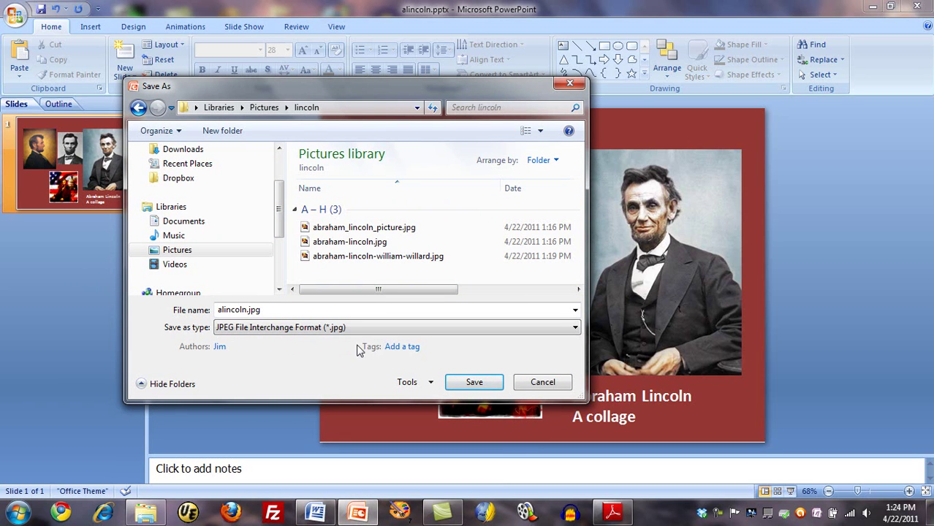
# Step: Export every slide as alincoln-one-slide.jpg and confirm the export
pyautogui.doubleClick(247, 310)
pyautogui.click(247, 310)
pyautogui.write('-one-slide')
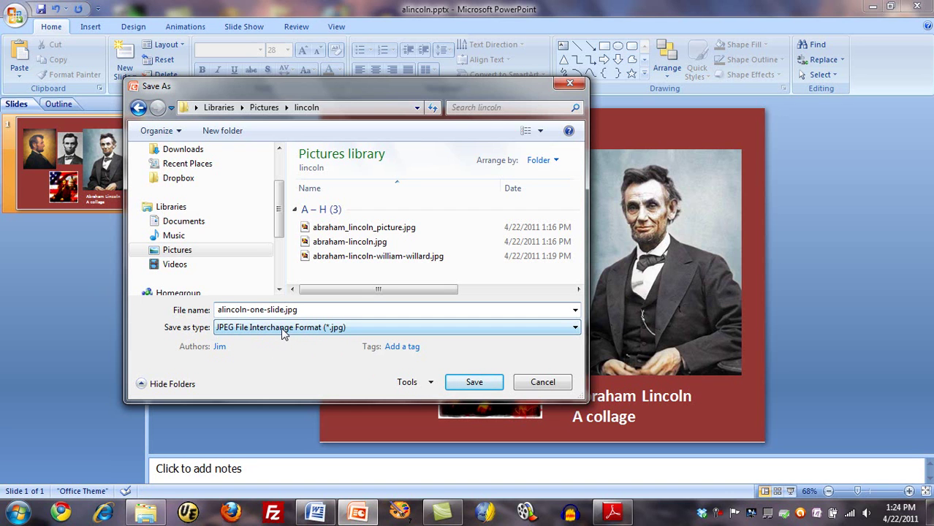
pyautogui.click(447, 382)
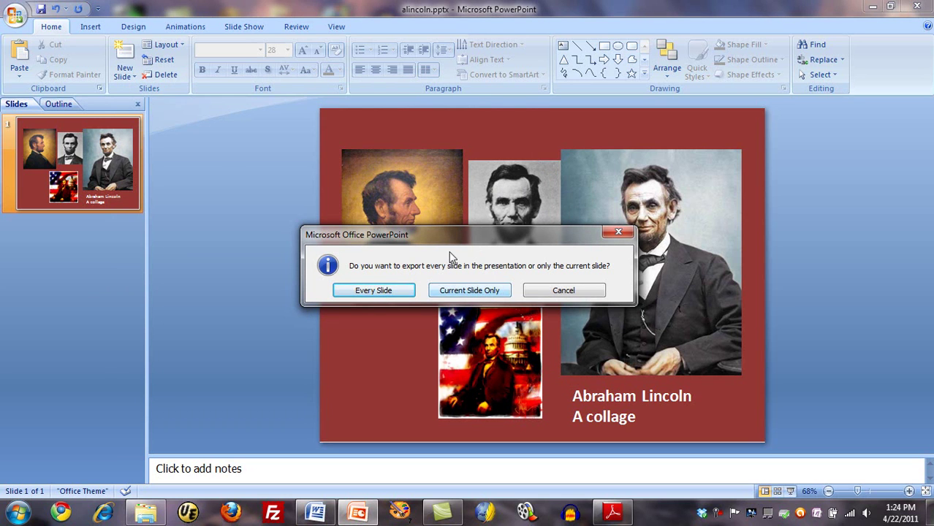
pyautogui.click(381, 290)
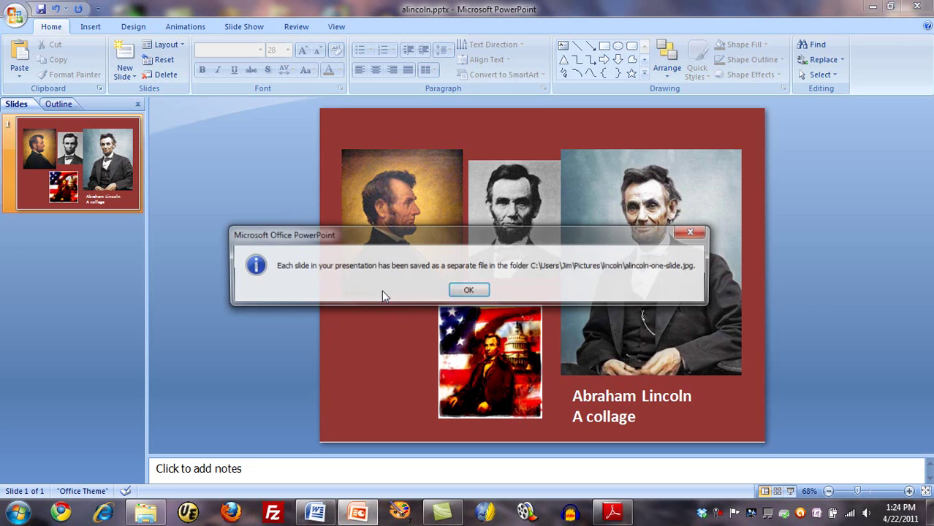
pyautogui.click(468, 291)
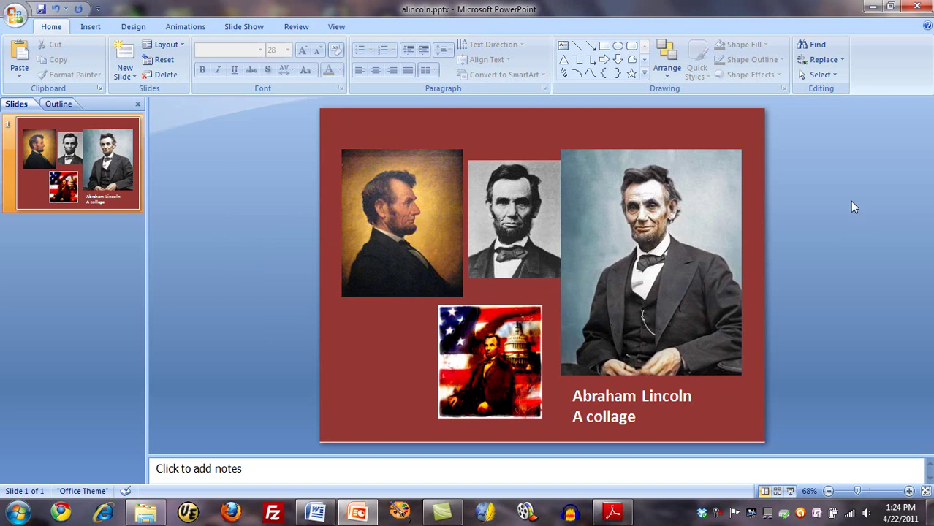
# Step: Close PowerPoint, open the alincoln-one-slide folder and bring up Slide1.JPG's Properties
pyautogui.click(917, 5)
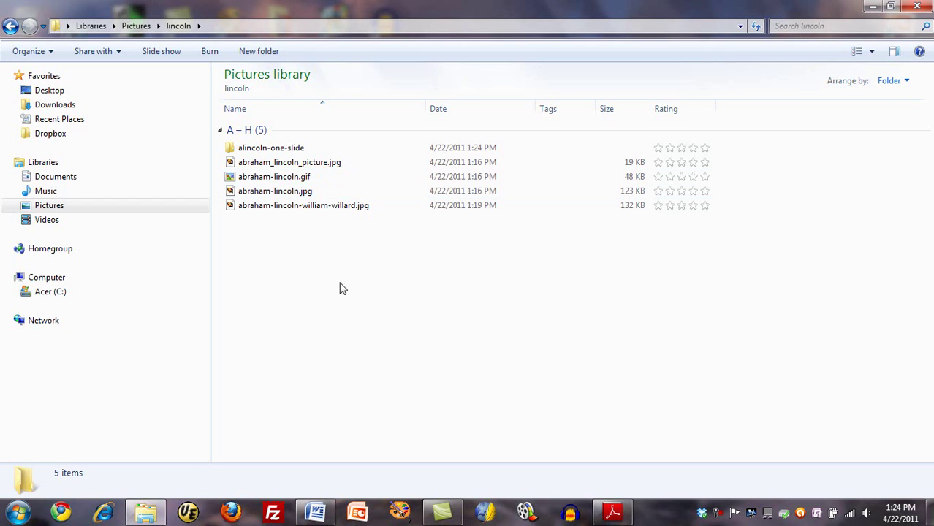
pyautogui.doubleClick(252, 150)
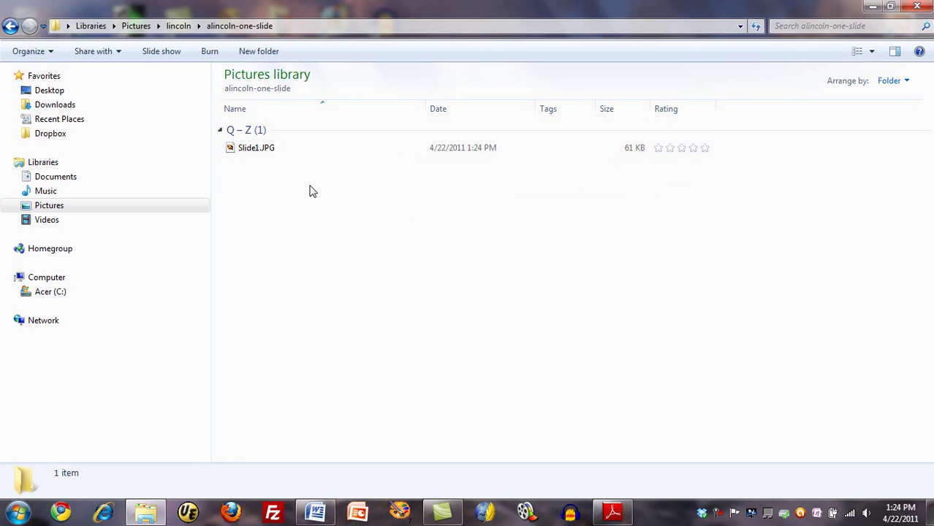
pyautogui.rightClick(258, 150)
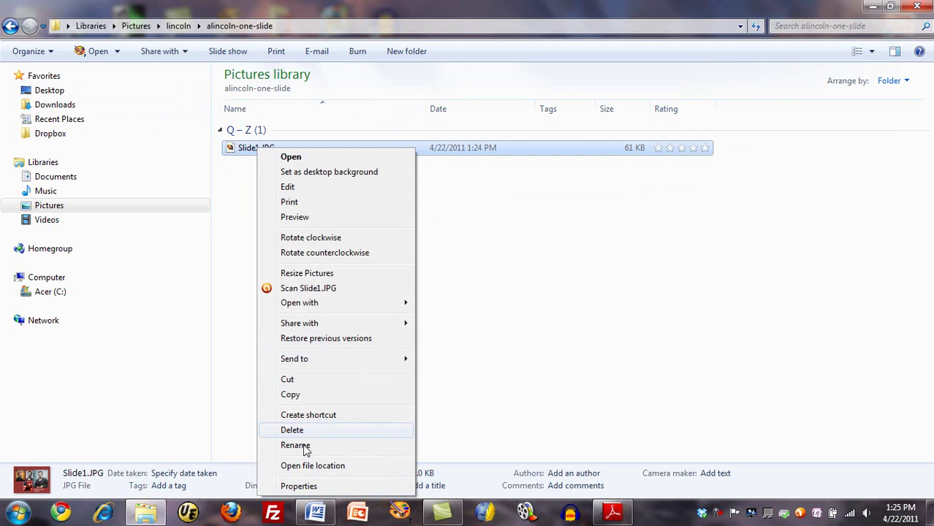
pyautogui.click(307, 486)
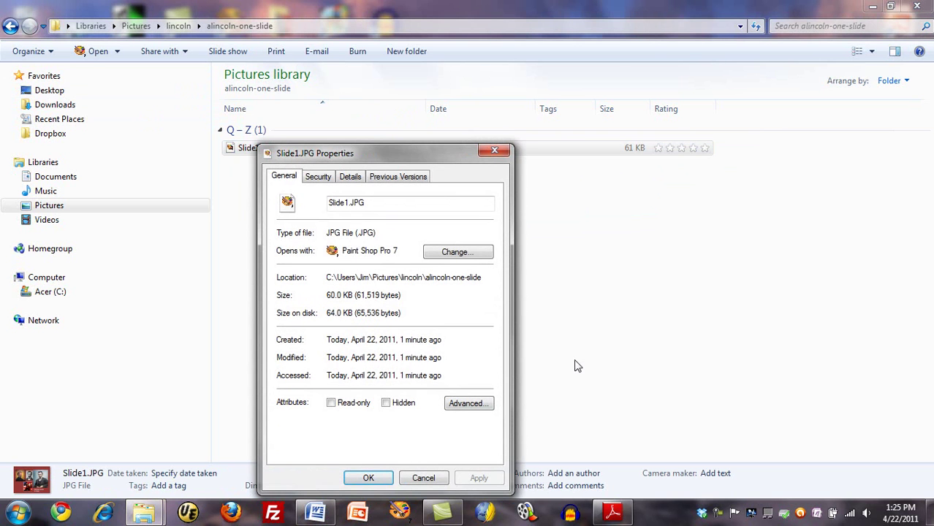
# Step: Check Slide1.JPG's attributes and details, confirming it is a 960 x 720 JPEG
pyautogui.moveTo(402, 154); pyautogui.dragTo(419, 89)
pyautogui.moveTo(417, 249); pyautogui.dragTo(336, 224)
pyautogui.click(435, 237)
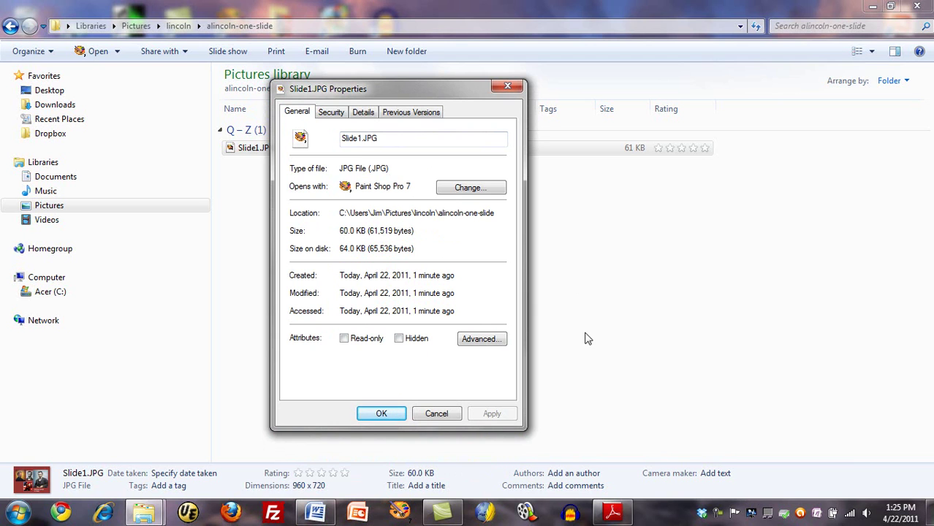
pyautogui.click(497, 346)
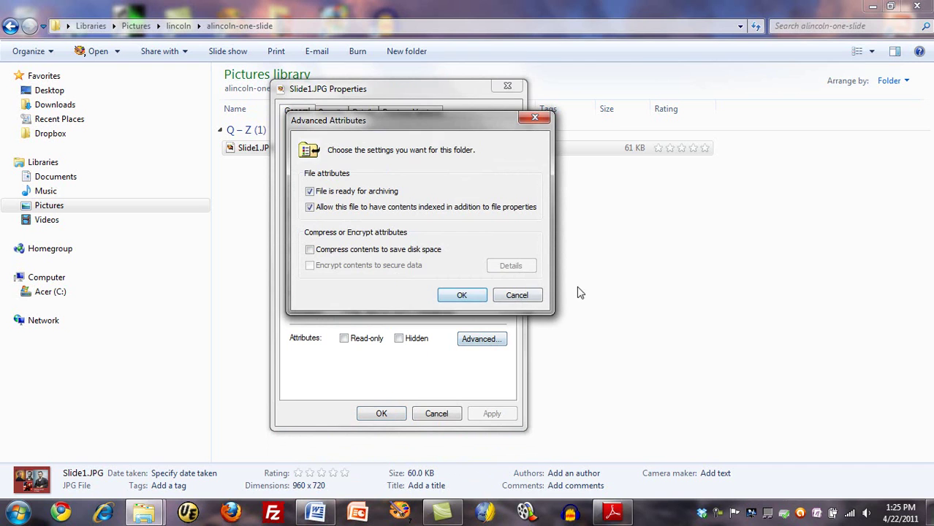
pyautogui.click(518, 296)
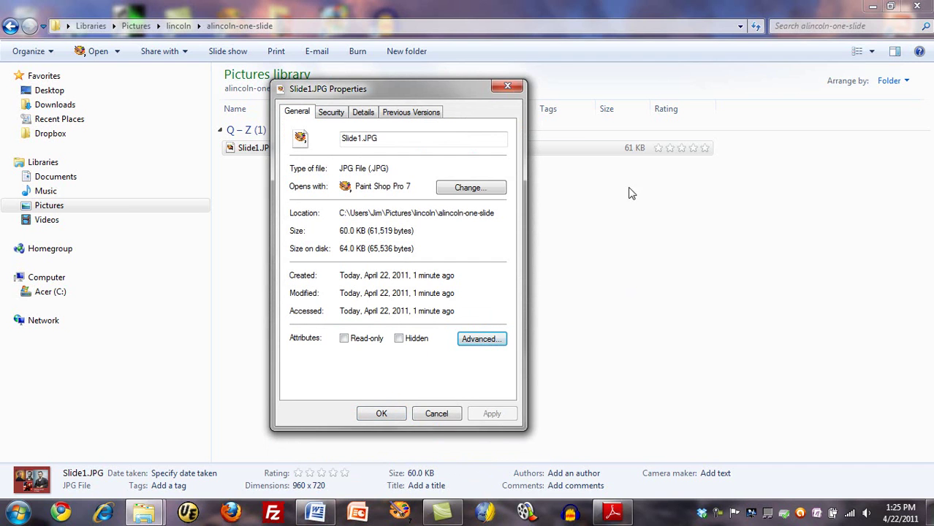
pyautogui.click(363, 114)
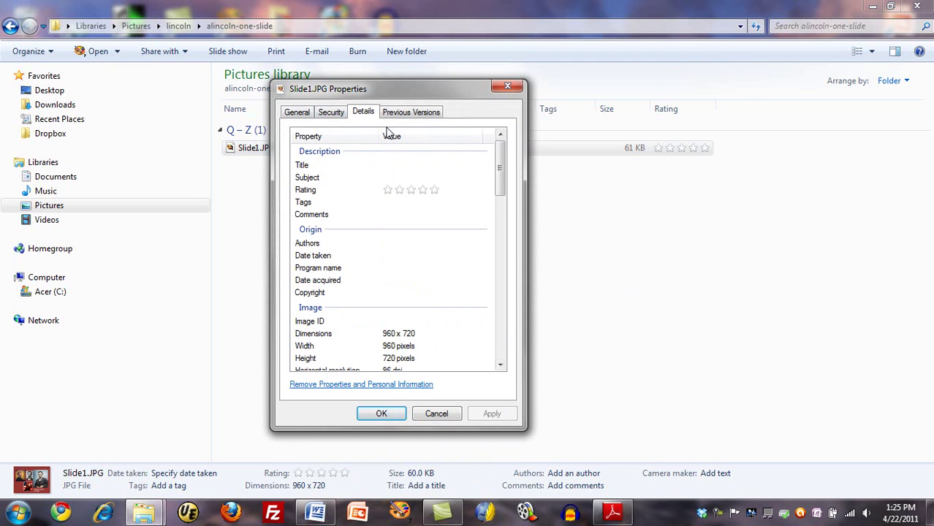
pyautogui.scroll(-3, 501, 157)
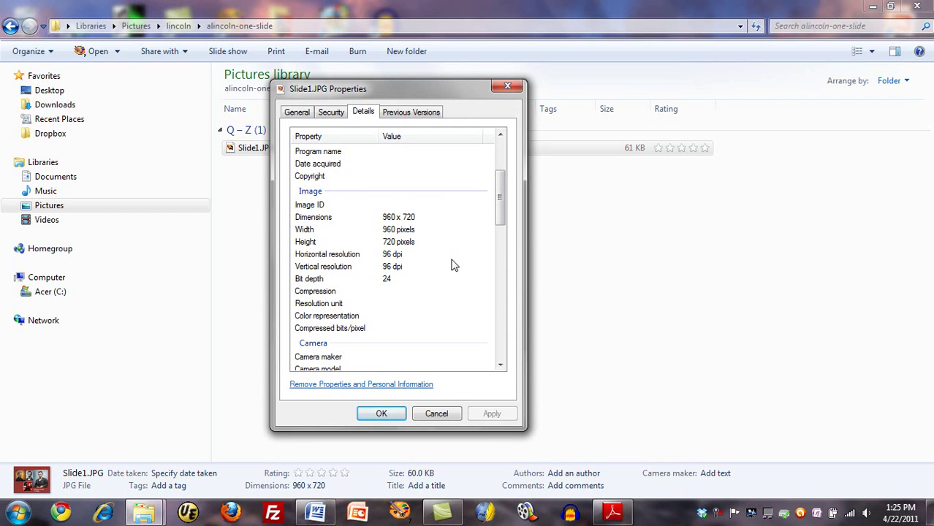
pyautogui.click(510, 88)
pyautogui.click(613, 235)
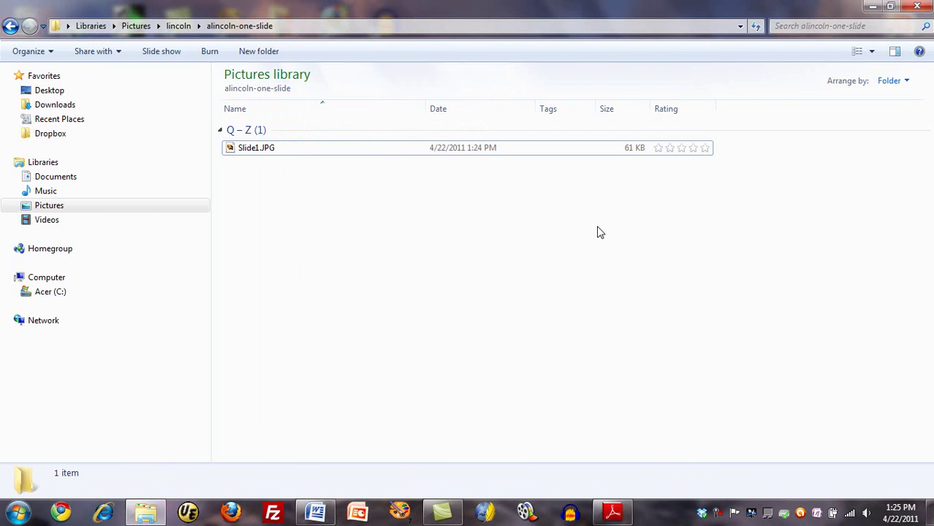
# Step: Preview Slide1.JPG in Windows Photo Viewer to view the exported Lincoln collage
pyautogui.rightClick(249, 151)
pyautogui.click(295, 216)
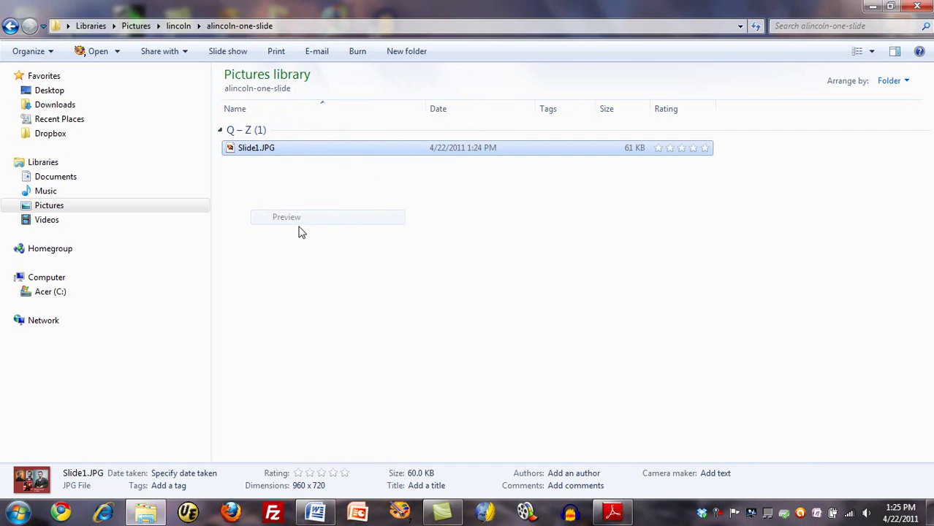